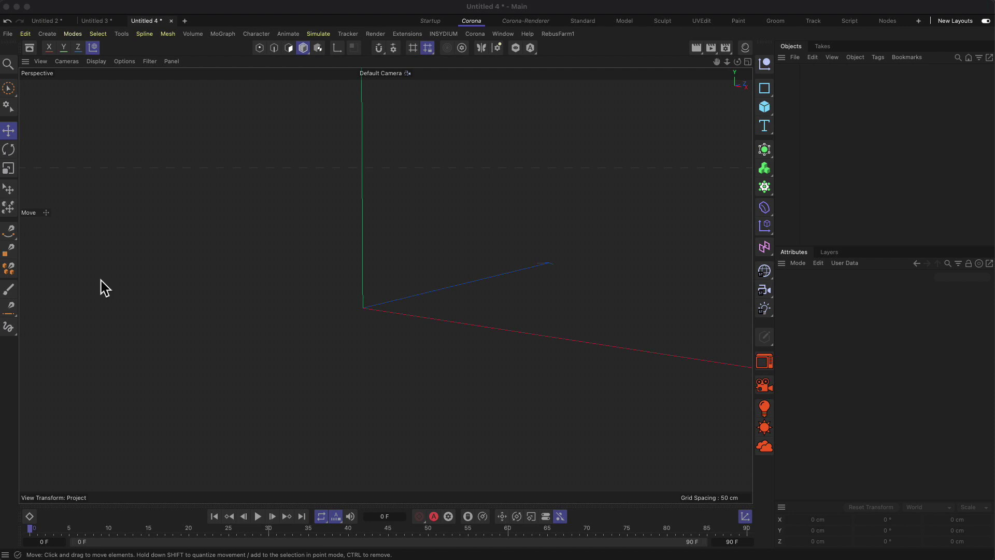
- Preview the bottle reference image
left_click(238, 9)
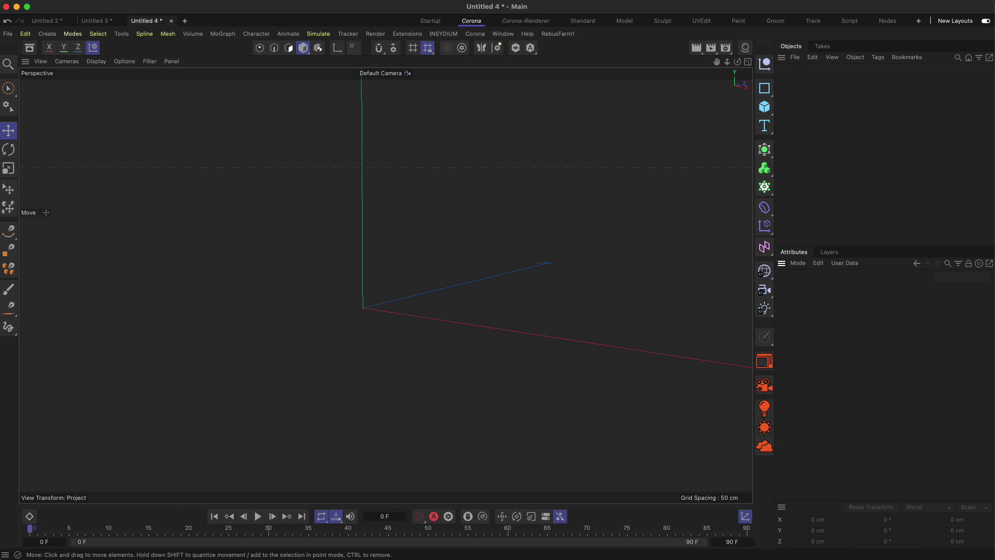
key("space")
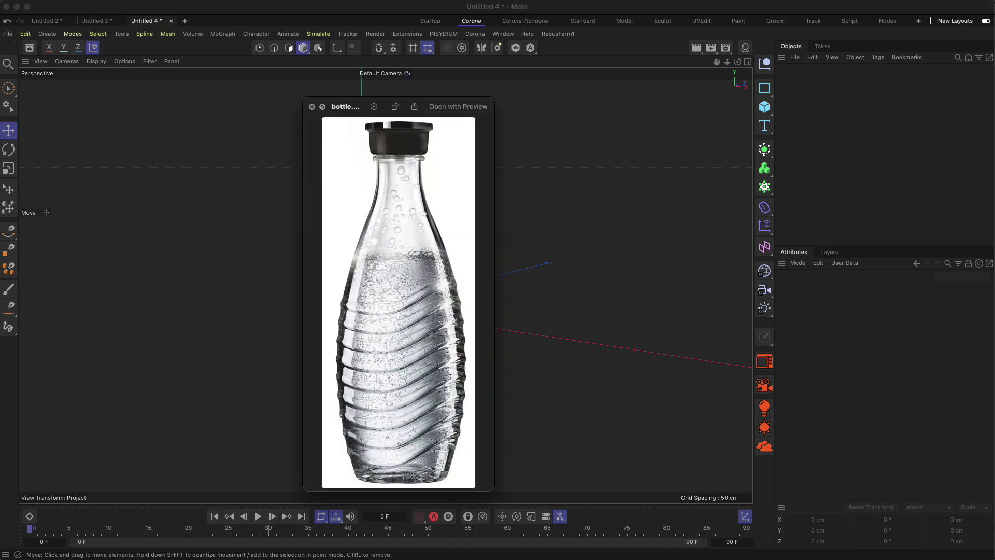
left_click_drag(360, 107, 358, 94)
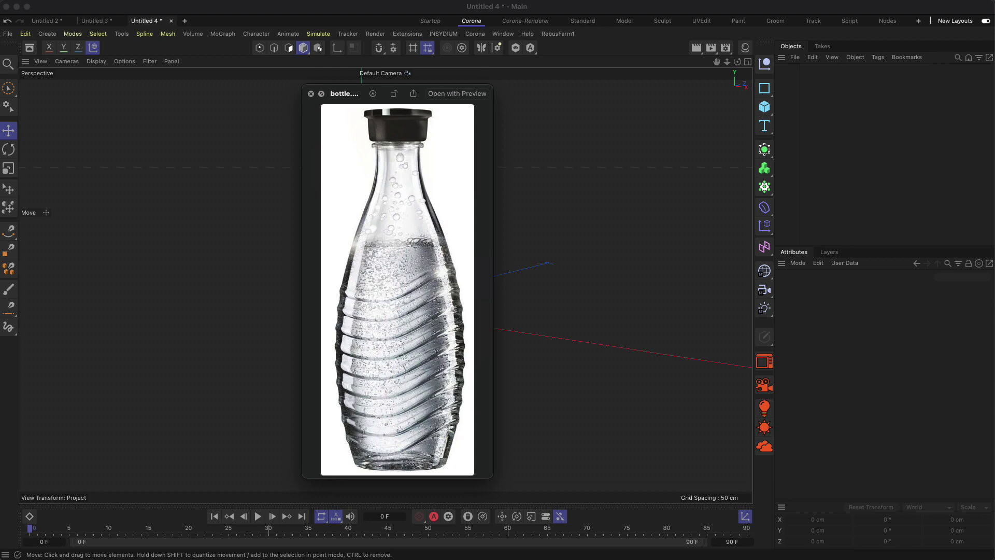
left_click(682, 99)
- Load the bottle image as the Front view's background and maximise that view with the whole bottle in sight
left_click(748, 61)
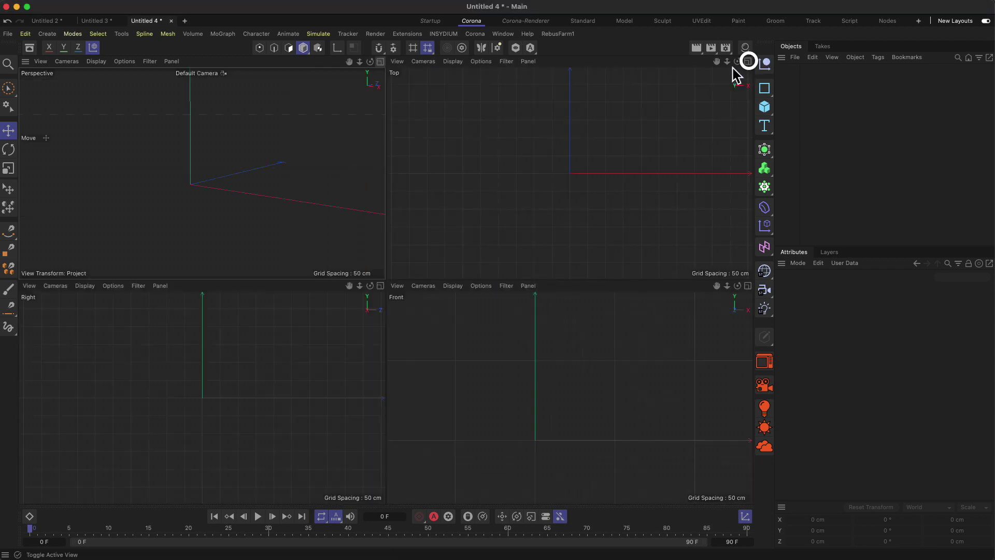
left_click_drag(513, 557, 532, 440)
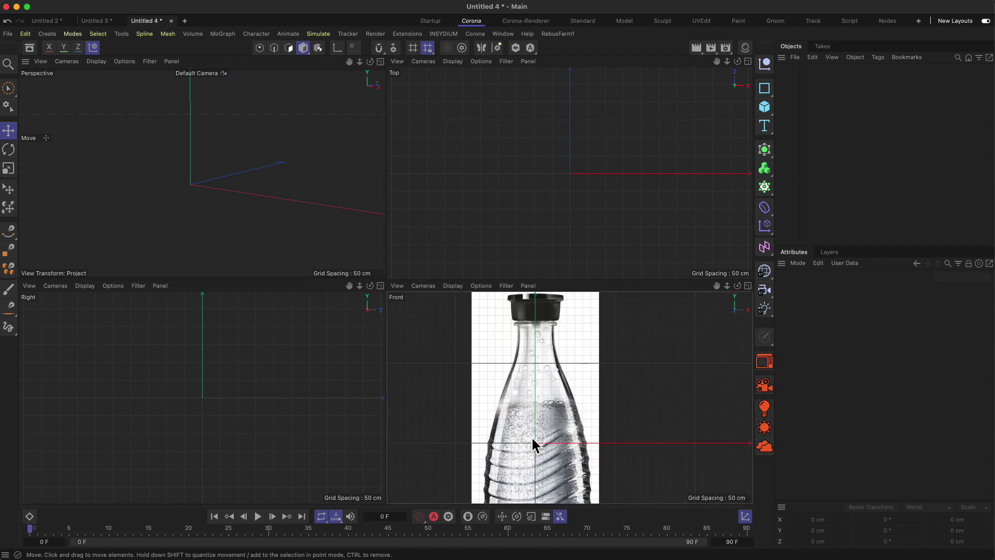
left_click(747, 286)
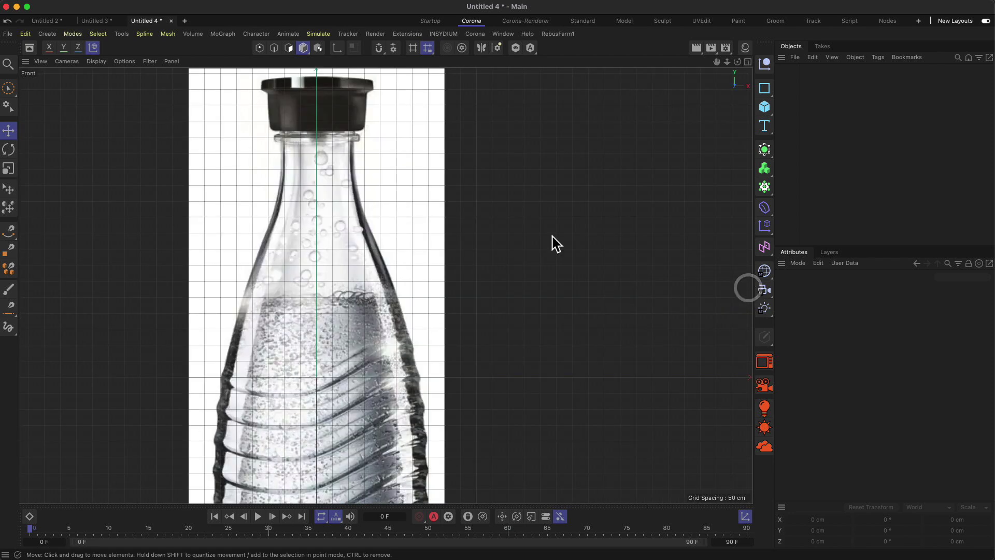
key("2")
left_click_drag(367, 360, 397, 322)
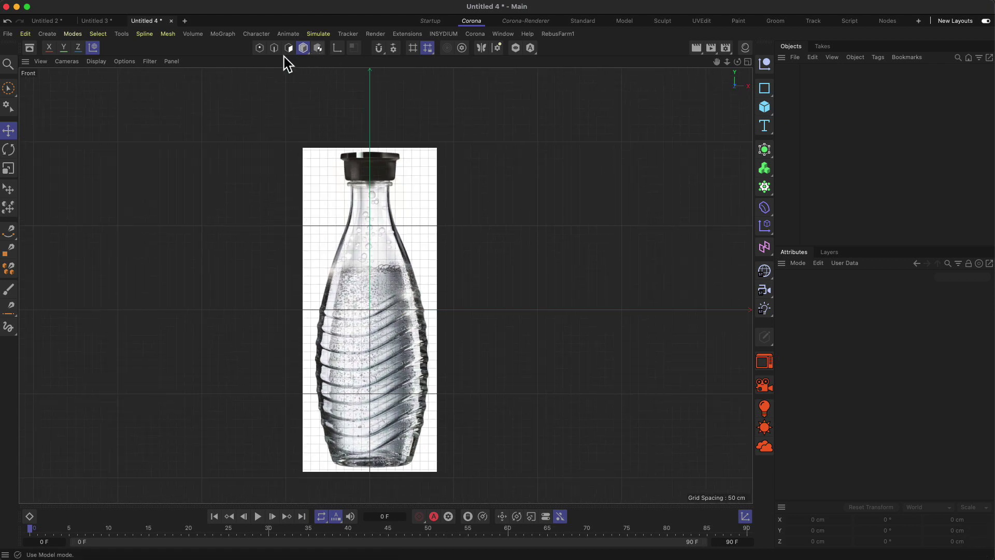
- Activate the Bezier Spline Pen in point mode and examine the bottle's outline from base to neck
left_click(261, 49)
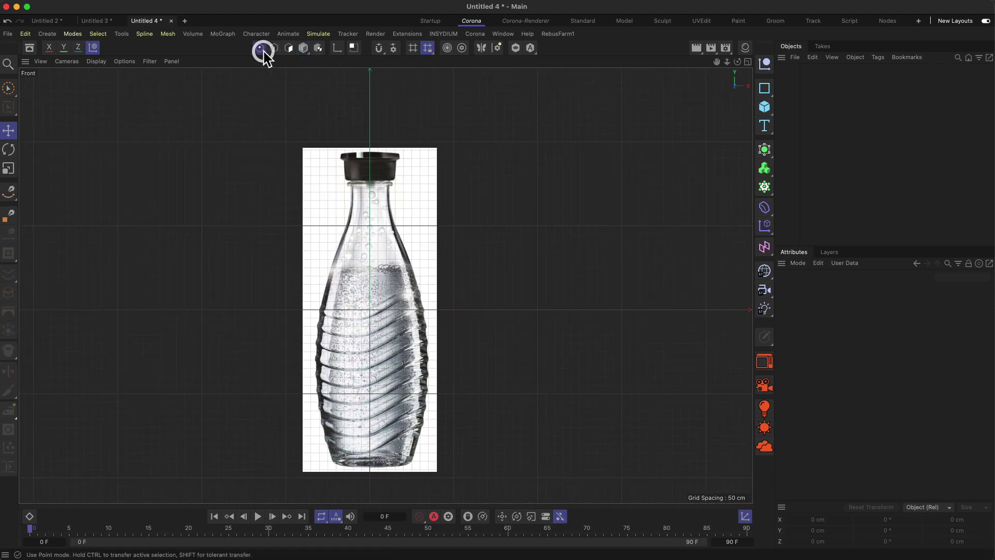
left_click(9, 193)
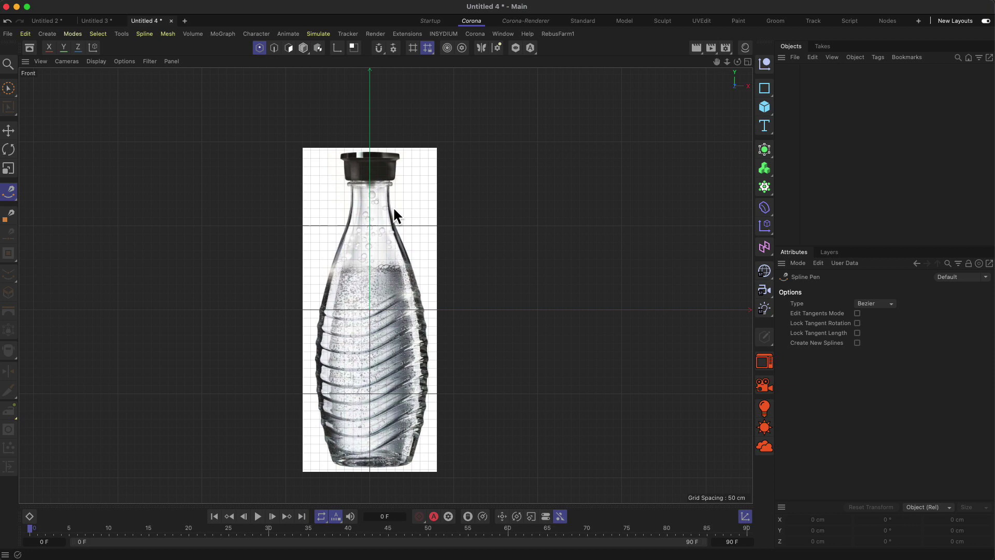
scroll(390, 192, "up", 10)
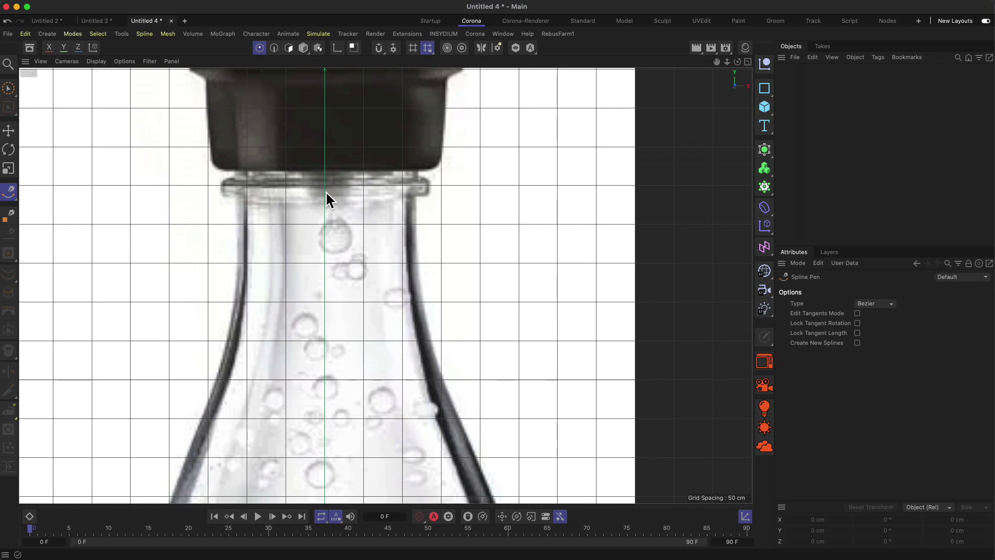
key("2")
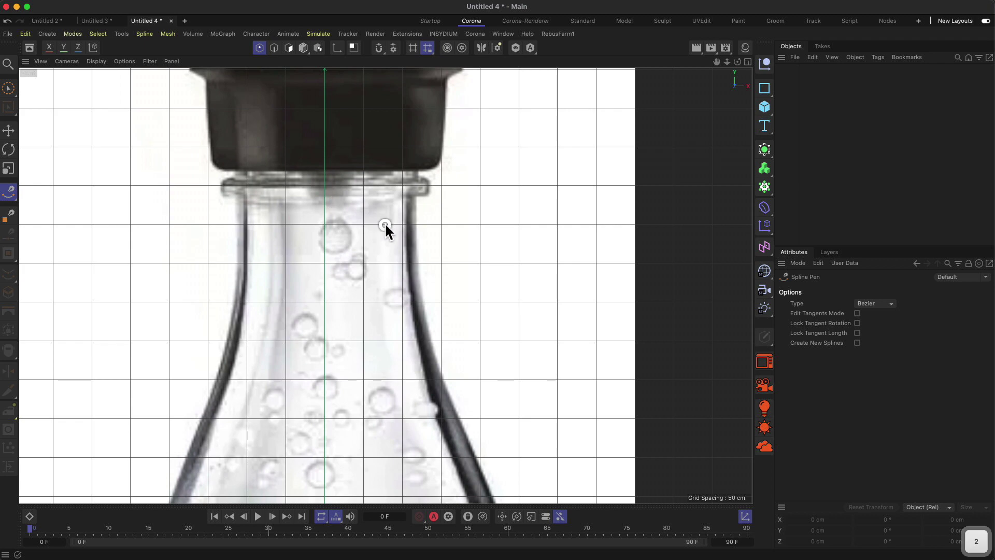
mouse_move(385, 223)
left_mouse_down()
mouse_move(376, 251)
mouse_move(392, 244)
mouse_move(393, 224)
left_mouse_up()
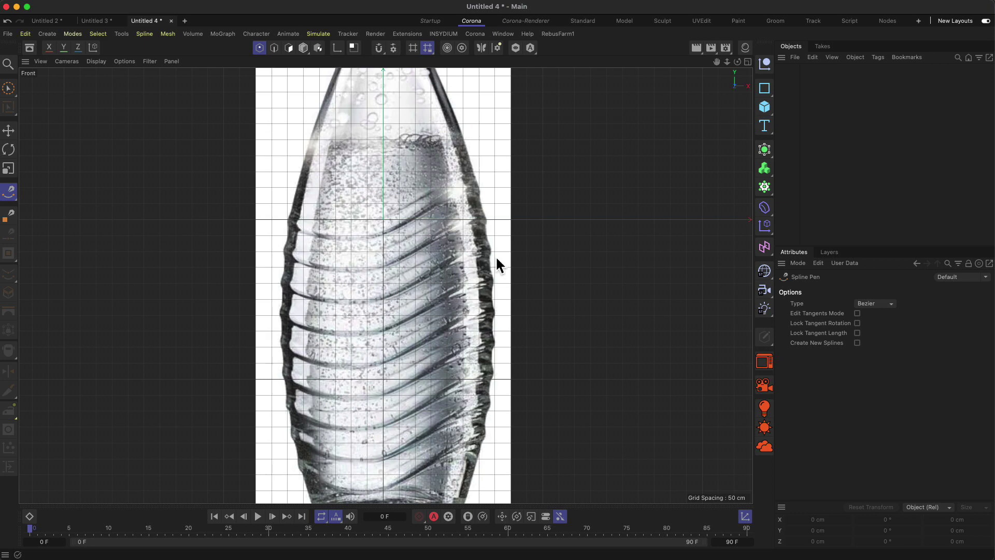
key("1")
left_click_drag(444, 374, 440, 323)
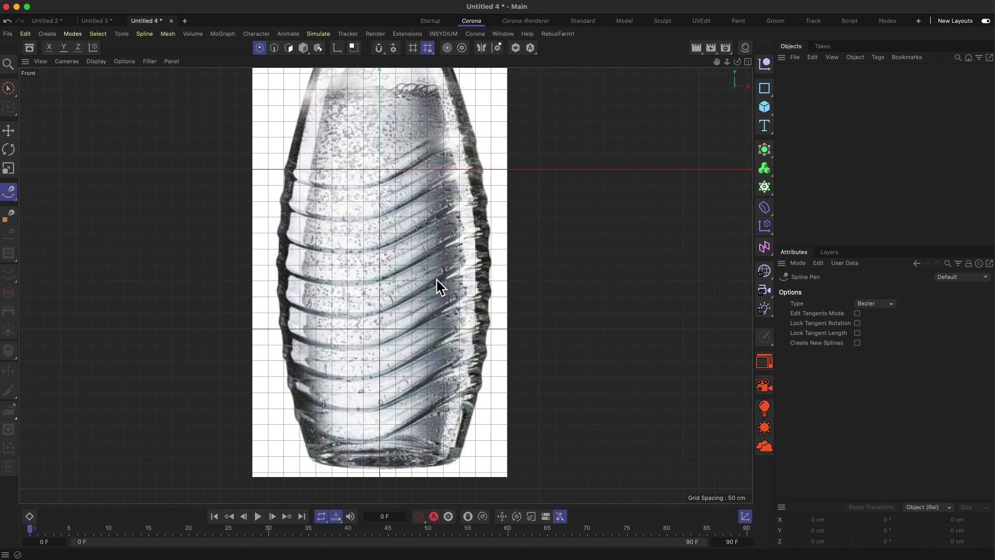
key("2")
left_click_drag(437, 280, 429, 299)
key("1")
left_click_drag(415, 226, 437, 229)
key("2")
key("1")
left_click_drag(447, 188, 449, 355)
key("2")
key("1")
left_click_drag(386, 198, 369, 246)
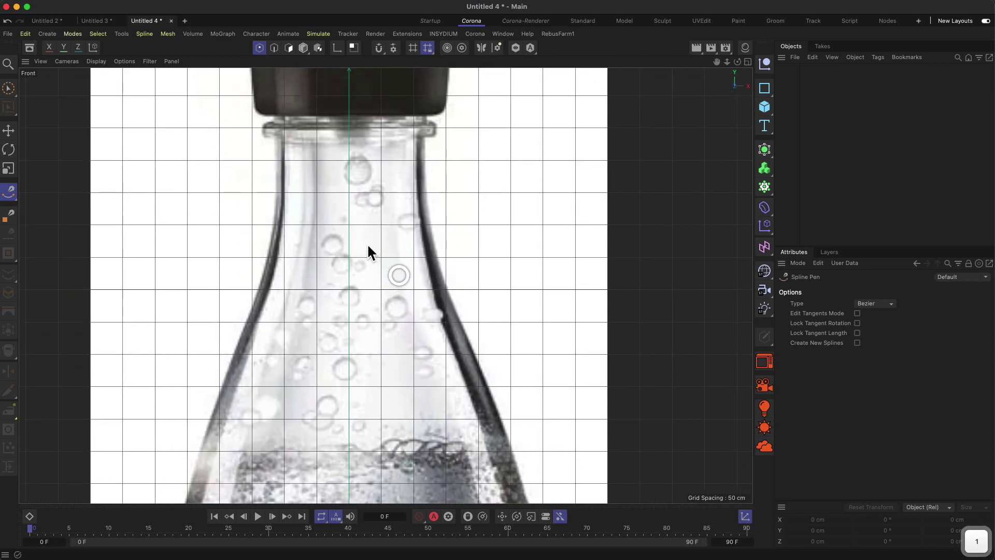
- Draw the profile spline from the centre axis just below the neck ring out to the glass edge and down the shoulder
left_click(349, 160)
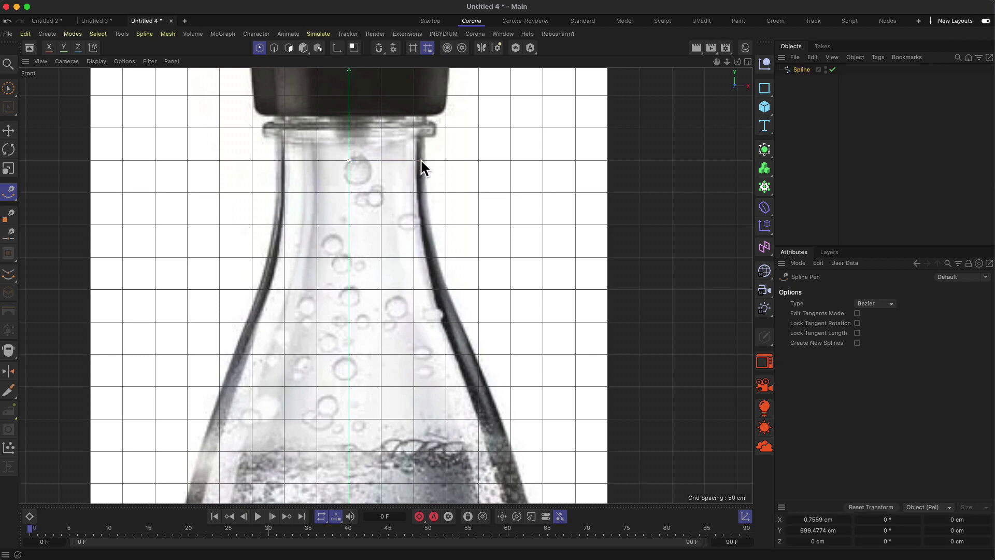
left_click(425, 160)
left_click_drag(452, 301, 408, 116)
key("1")
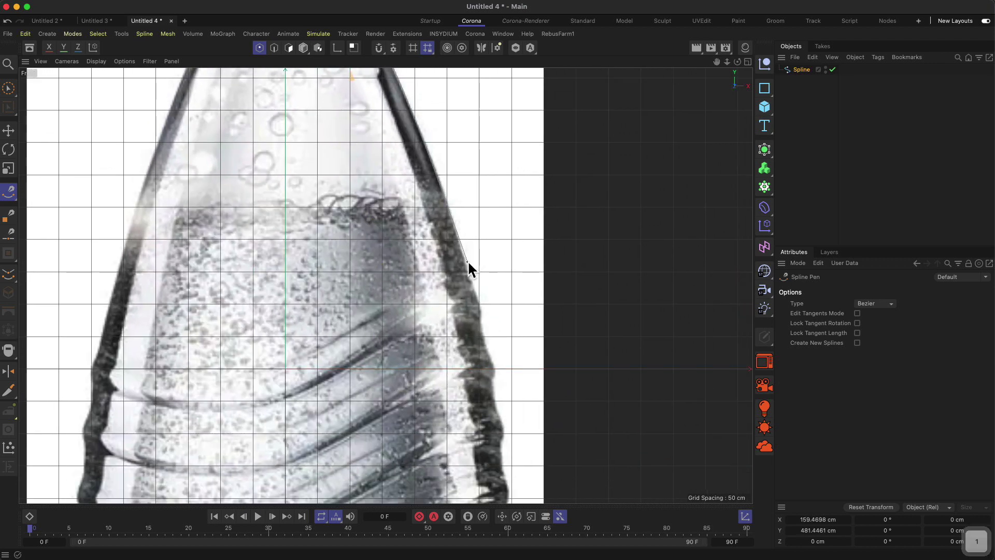
left_click_drag(466, 257, 453, 179)
key("1")
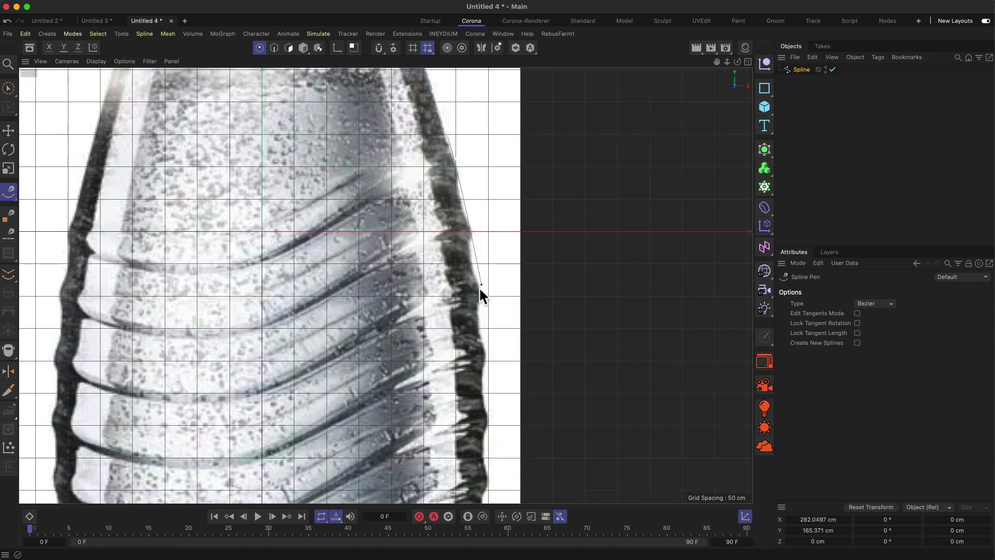
- Continue the profile spline down the ribbed side, around the base corner and back to the centre axis
left_click(480, 307)
left_click_drag(484, 345, 488, 70)
key("1")
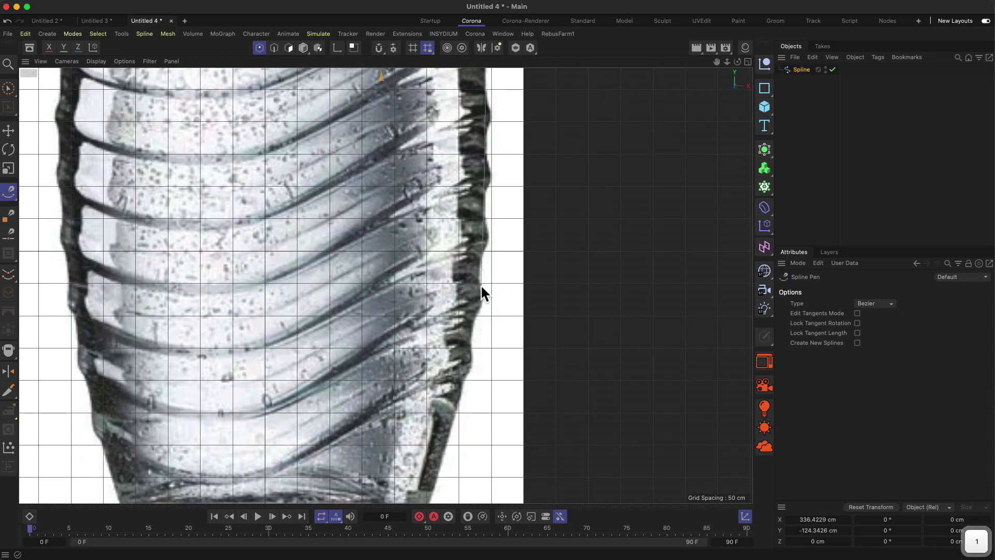
left_click_drag(481, 286, 525, 181)
key("1")
left_click_drag(462, 359, 400, 384)
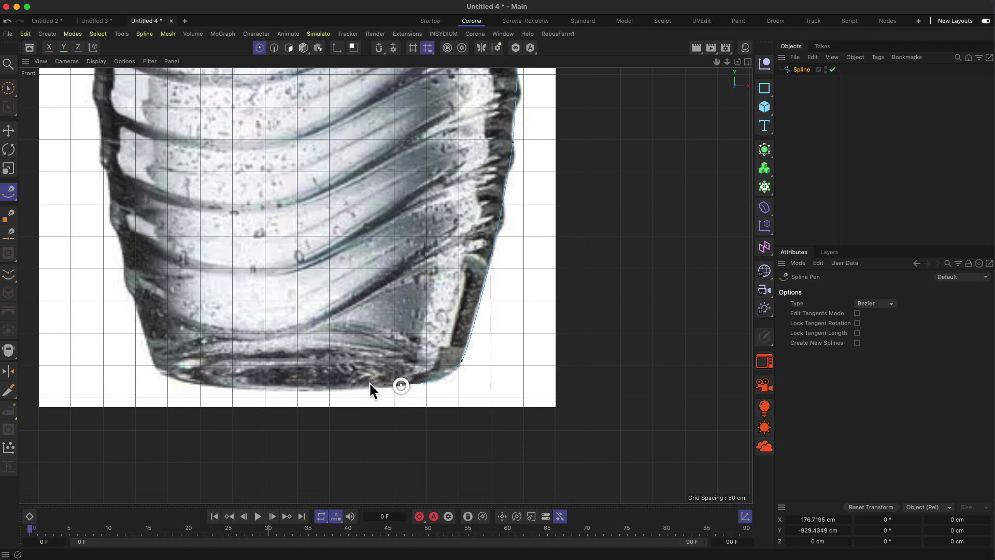
left_click(298, 388)
key("2")
left_click_drag(337, 303, 339, 374)
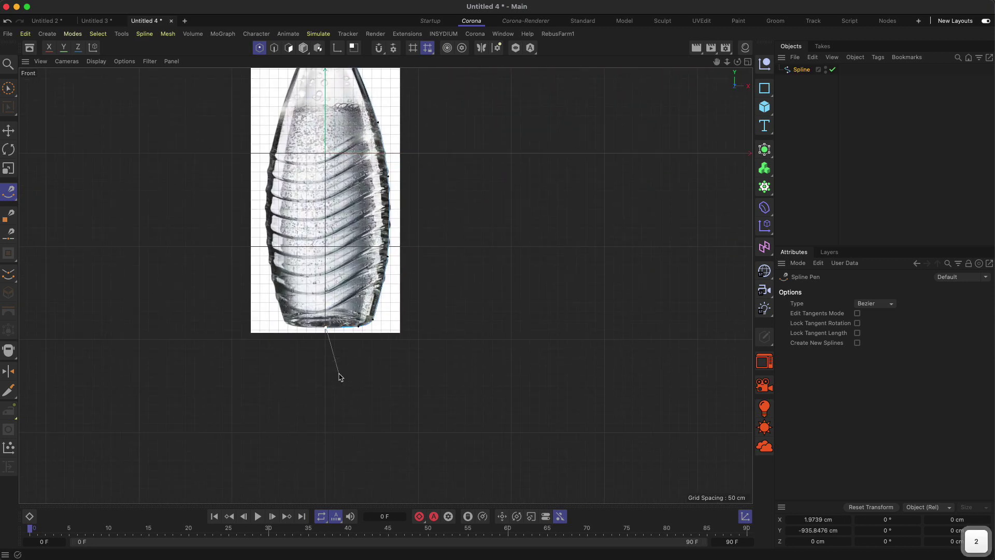
- Align the spline's two end points vertically at X 0 cm and check each point's position
key("space")
left_click(333, 345)
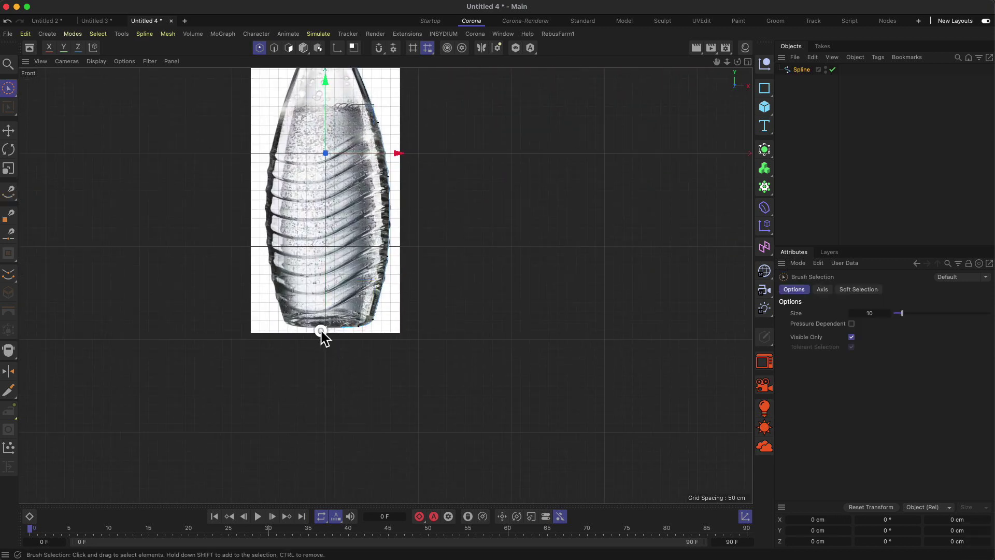
left_click(320, 332)
key("1")
left_click_drag(342, 254, 339, 323)
left_click(318, 100, "shift")
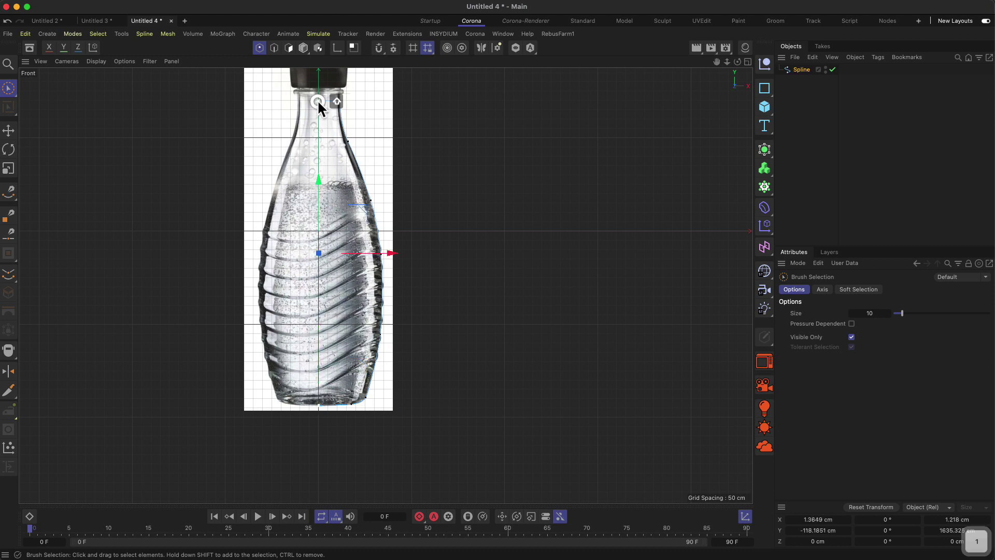
key("t")
left_click_drag(388, 259, 319, 260)
key("e")
left_click(821, 519)
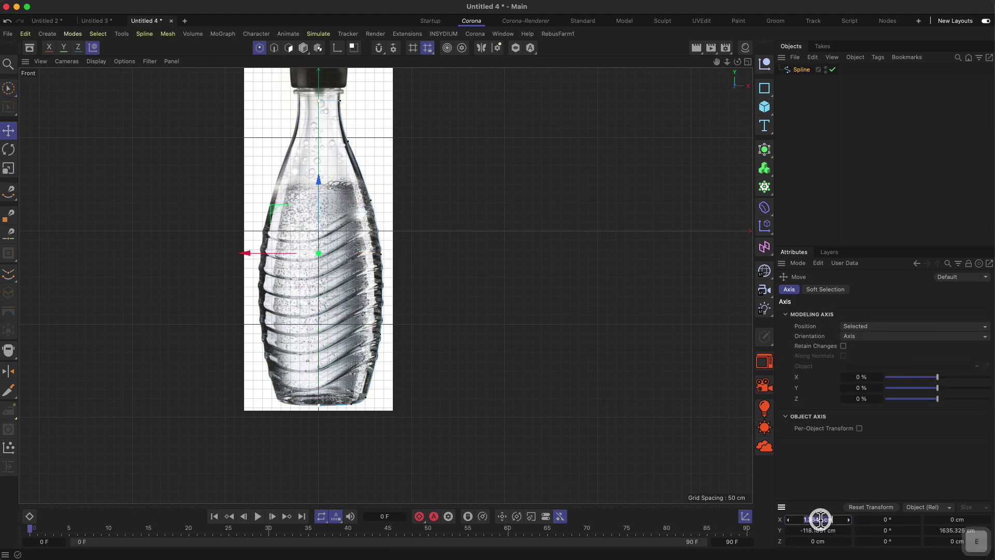
type("0")
key("Return")
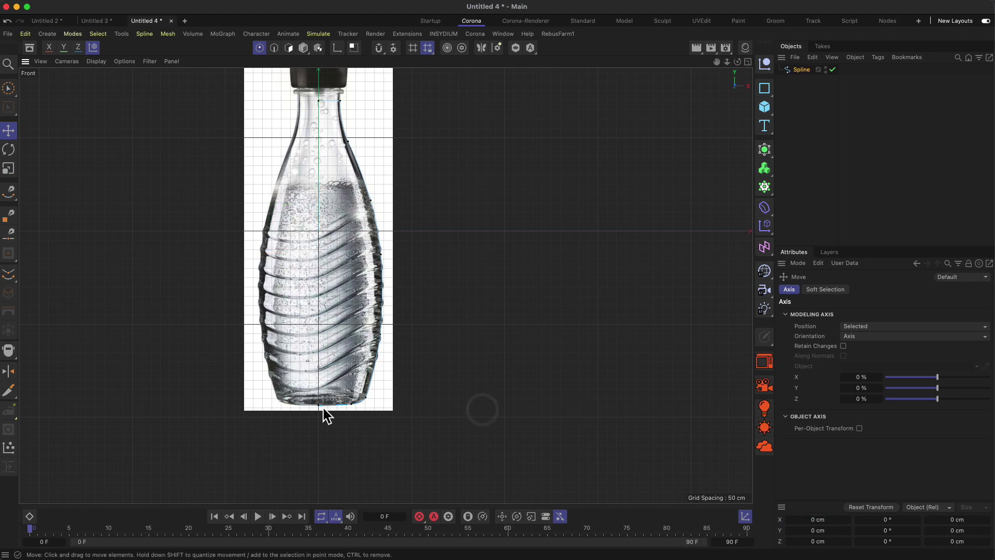
left_click(317, 405)
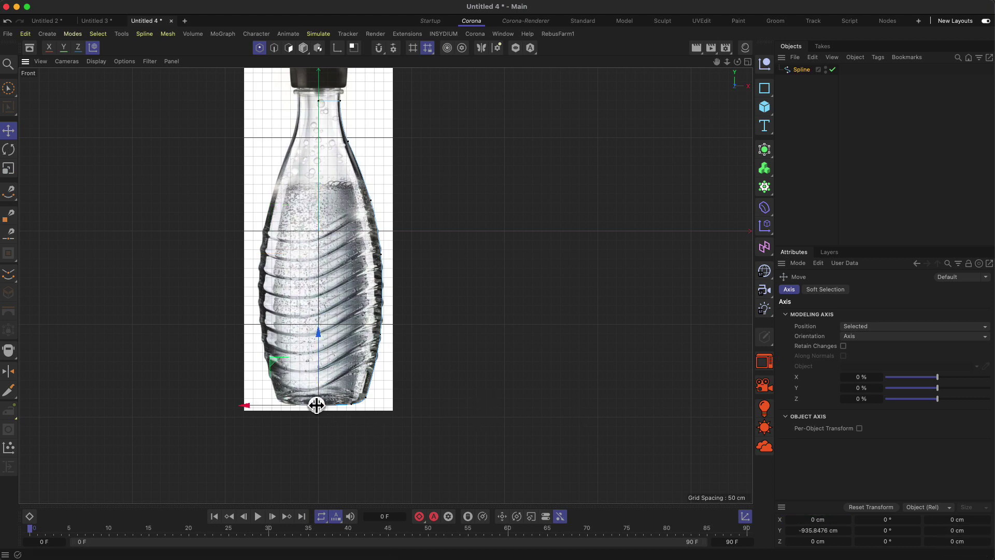
left_click(319, 101)
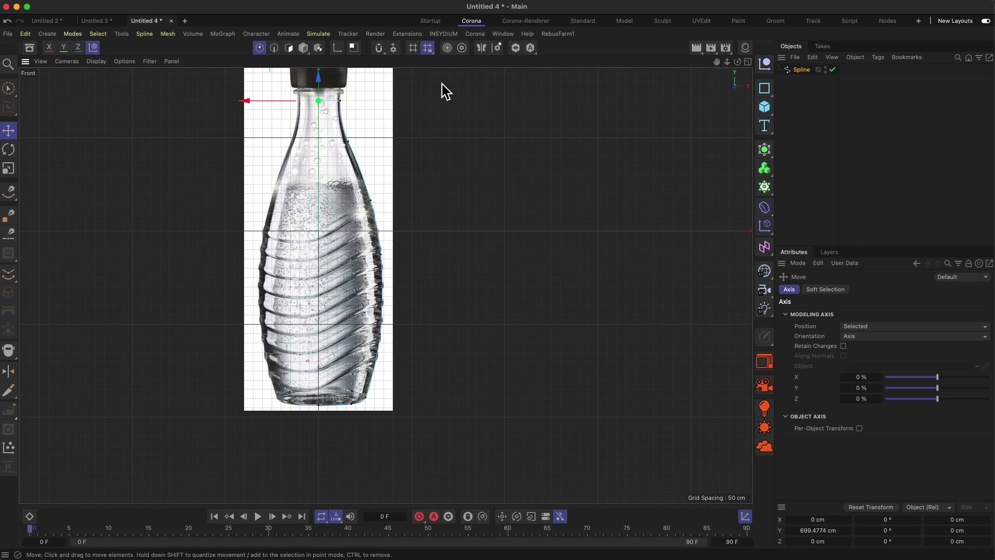
- Close the bottle profile spline along the centre axis
left_click(798, 69)
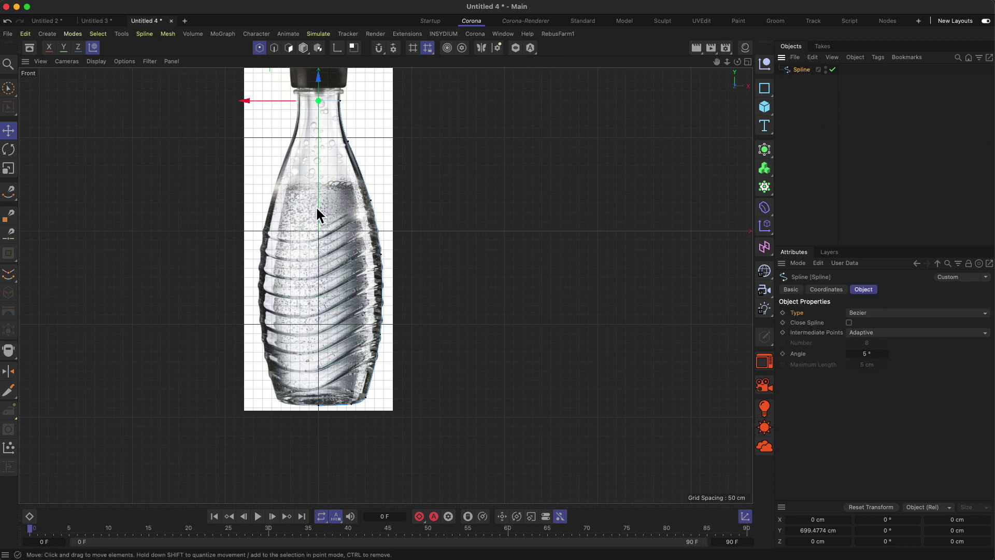
key("1")
left_click_drag(342, 200, 336, 225)
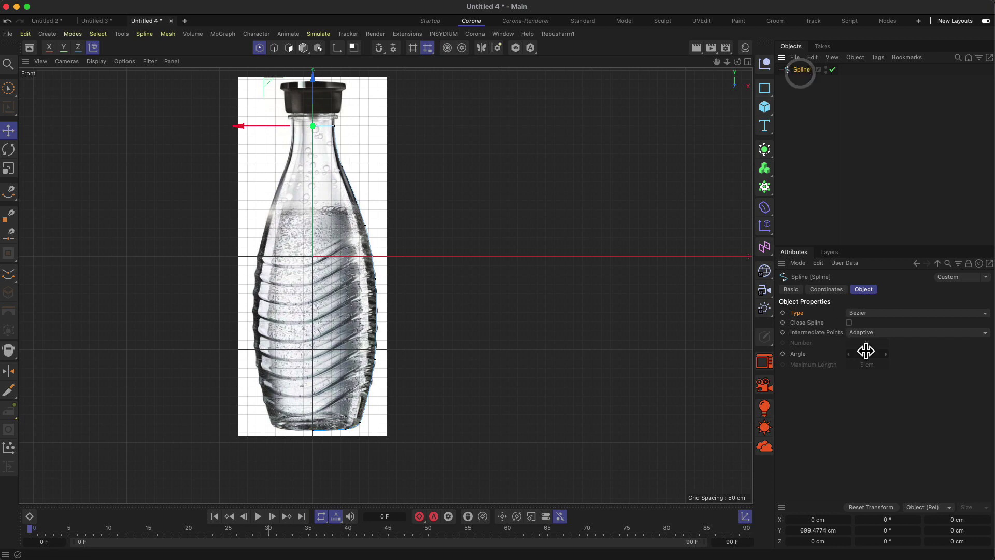
left_click(848, 323)
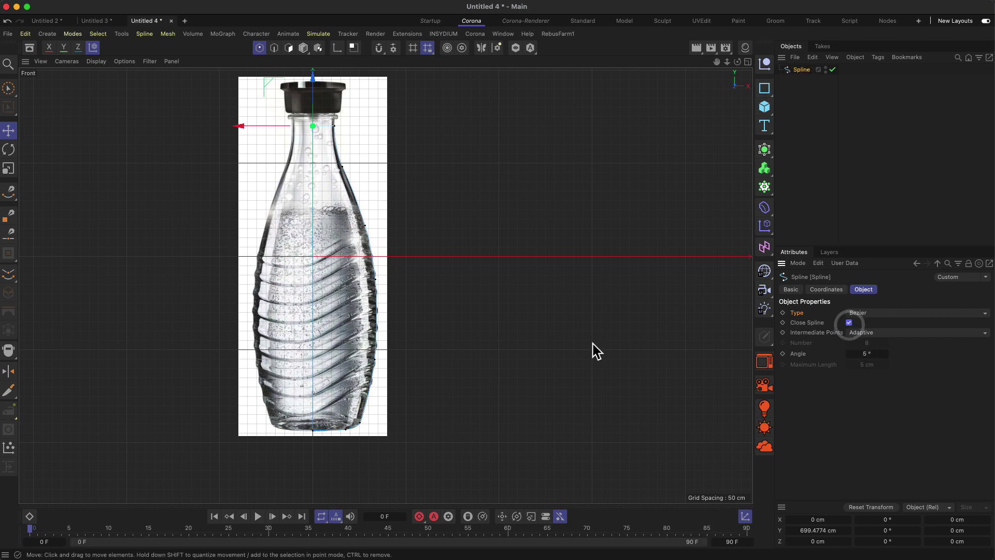
left_click(317, 128)
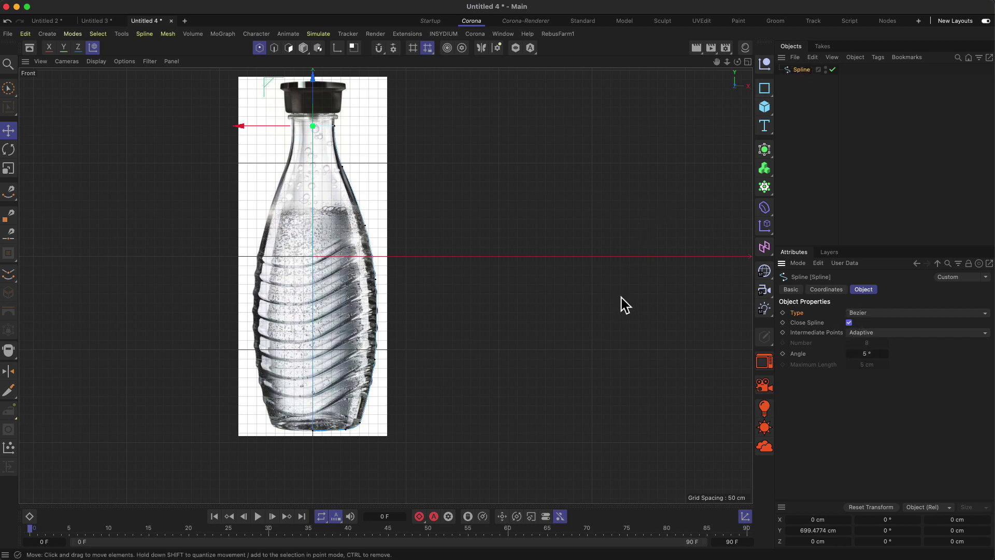
- Set the transparency of the Front view's background image to 99%
key("shift+v")
left_click_drag(889, 435, 989, 434)
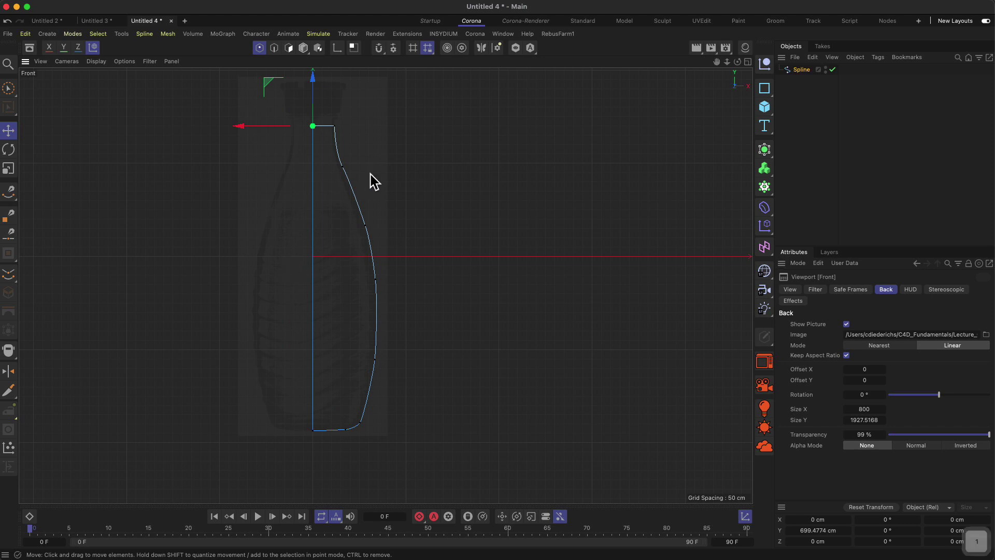
left_click_drag(373, 181, 380, 207)
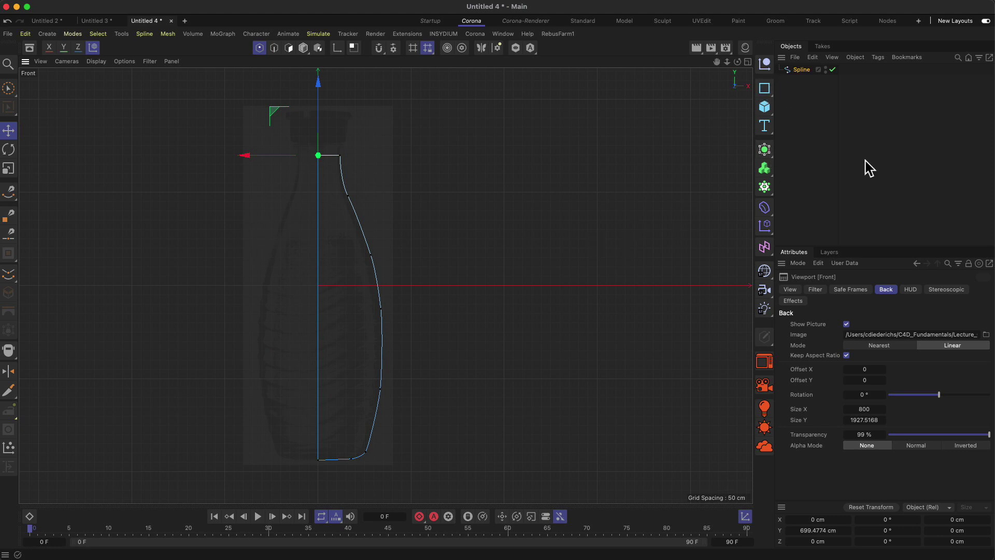
- Add a Lathe generator, make the bottle spline its child, and display all four views
left_click(775, 153)
left_click(828, 202)
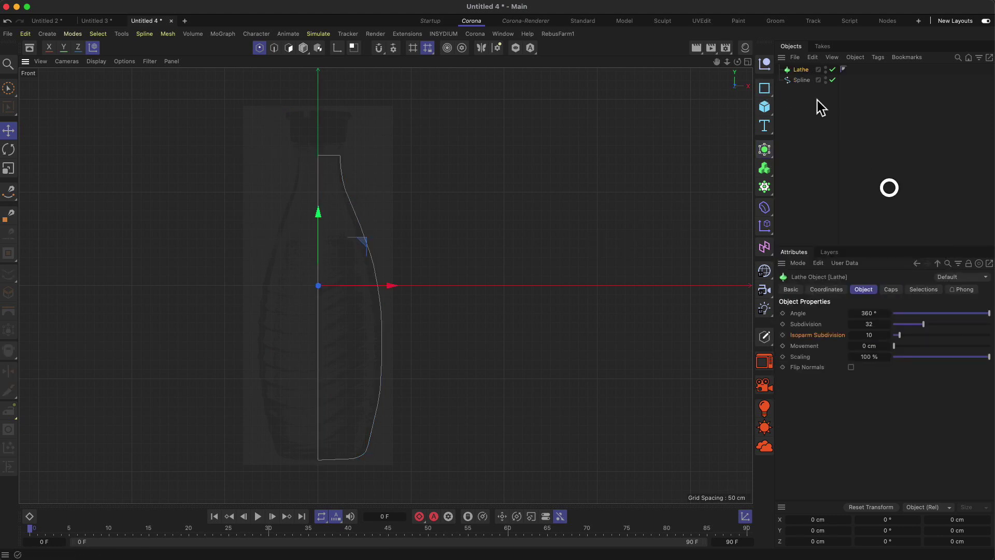
left_click_drag(801, 81, 801, 70)
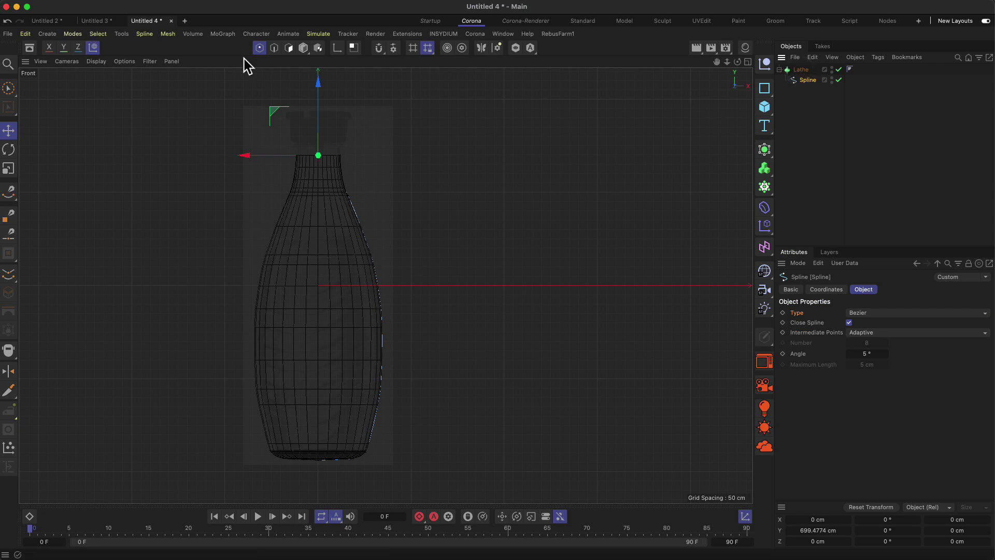
left_click(748, 62)
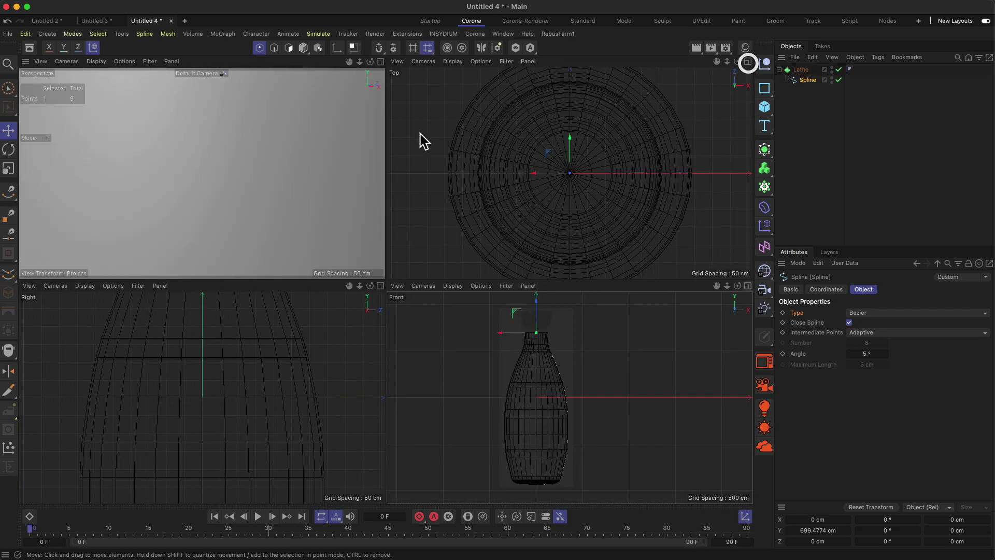
- Set the bottle spline's intermediate points to Uniform with a number of 64
left_click(382, 62)
left_click_drag(491, 131, 442, 157, "alt")
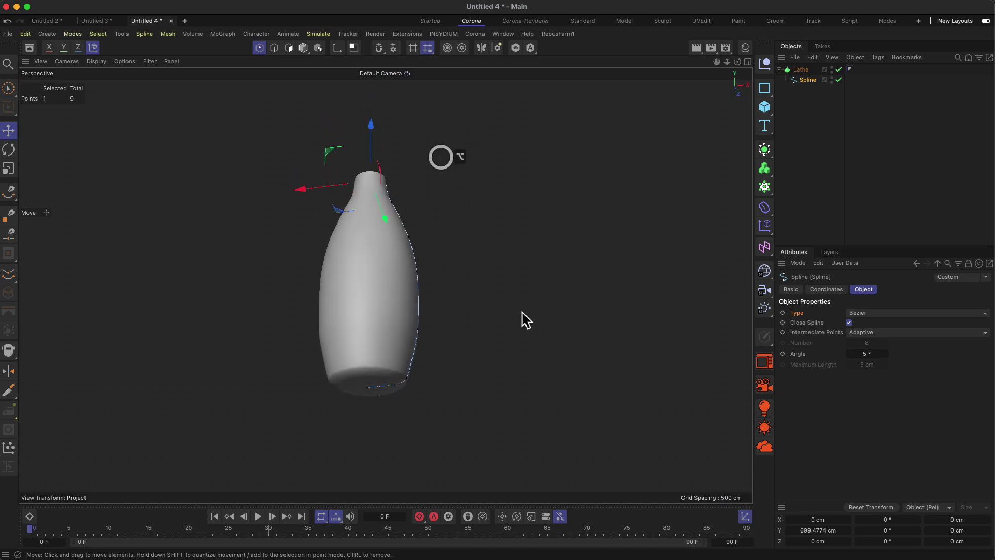
left_click(876, 332)
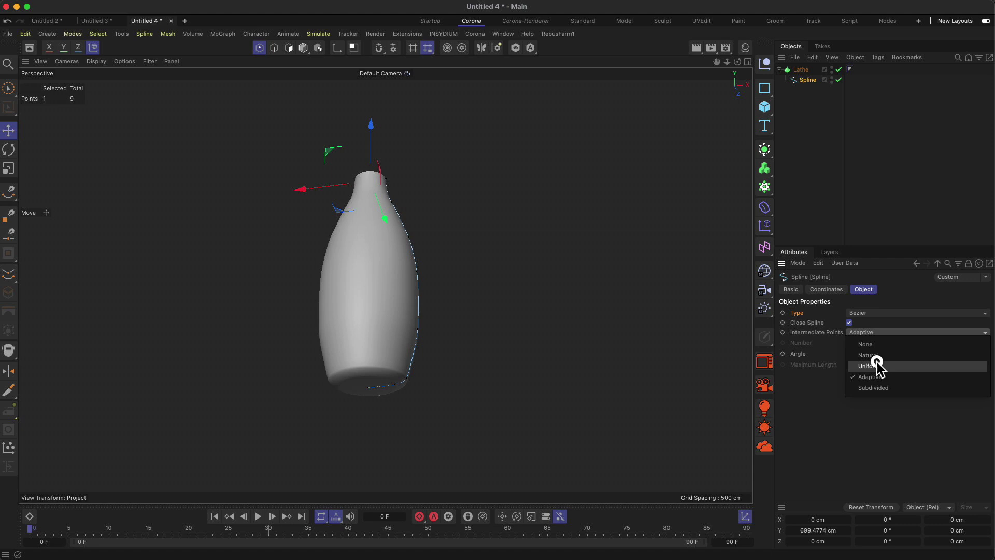
left_click(876, 366)
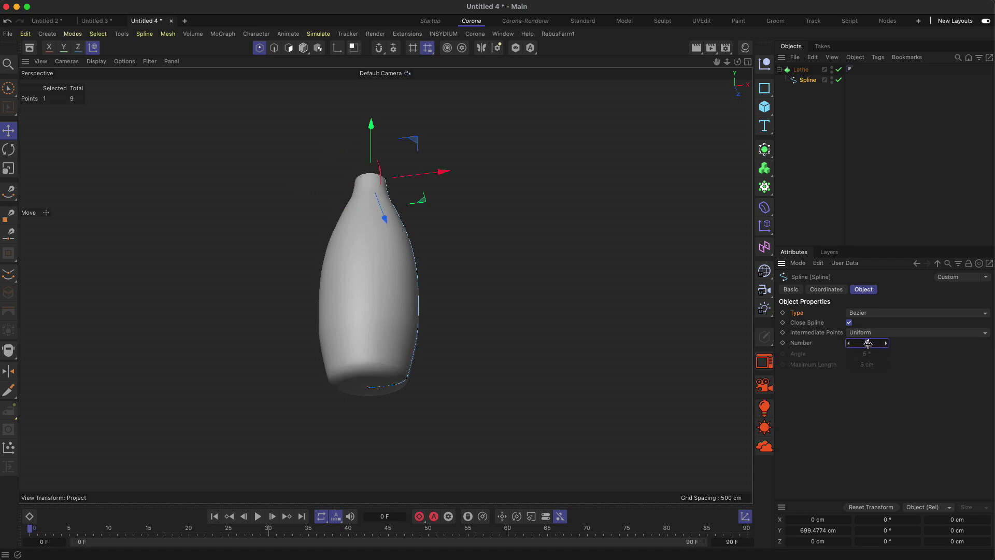
type("64")
key("Return")
- Examine the lathed bottle's base and the spline's points along its bottom edge in the Perspective view
left_click_drag(406, 362, 386, 328, "alt")
key("2")
left_click_drag(384, 375, 415, 319)
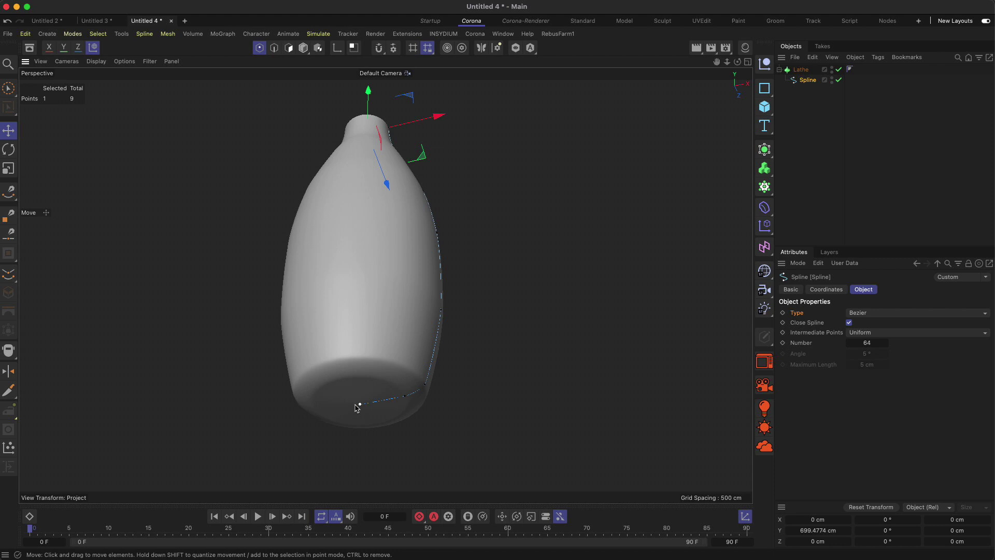
left_click_drag(355, 405, 473, 334)
key("2")
left_click(416, 384)
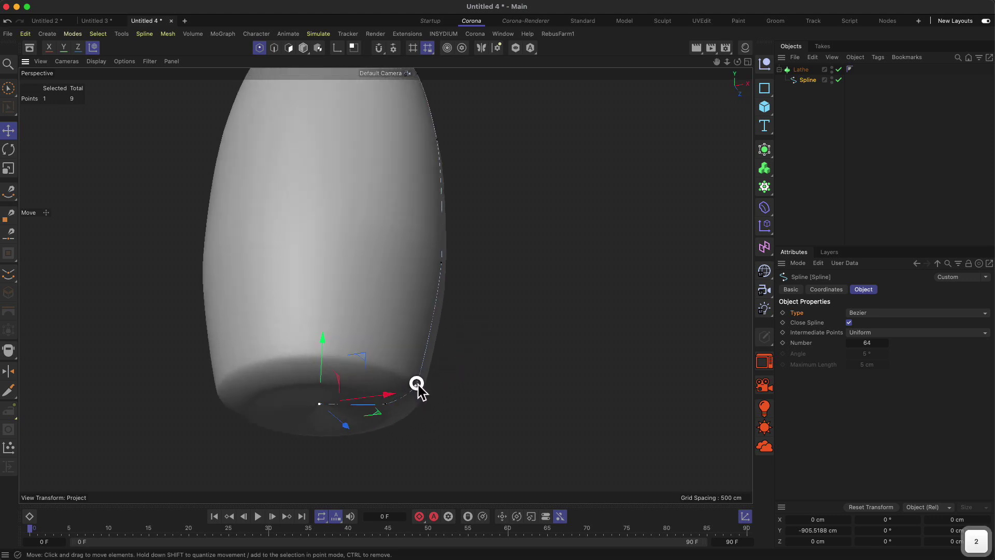
left_click_drag(408, 434, 450, 403, "alt")
left_click(430, 424)
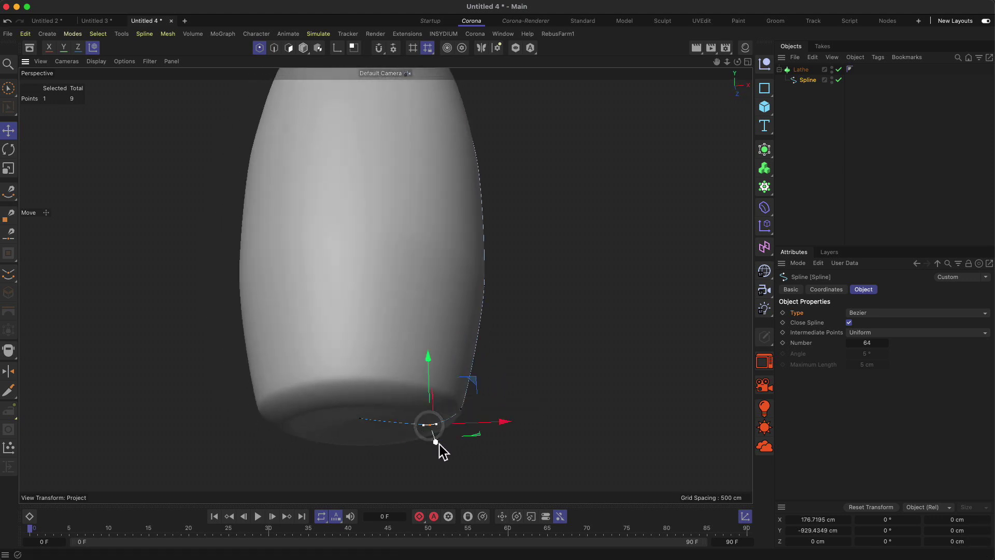
mouse_move(440, 444)
left_mouse_down("alt")
mouse_move(438, 467)
mouse_move(437, 445)
mouse_move(446, 451)
left_mouse_up("alt")
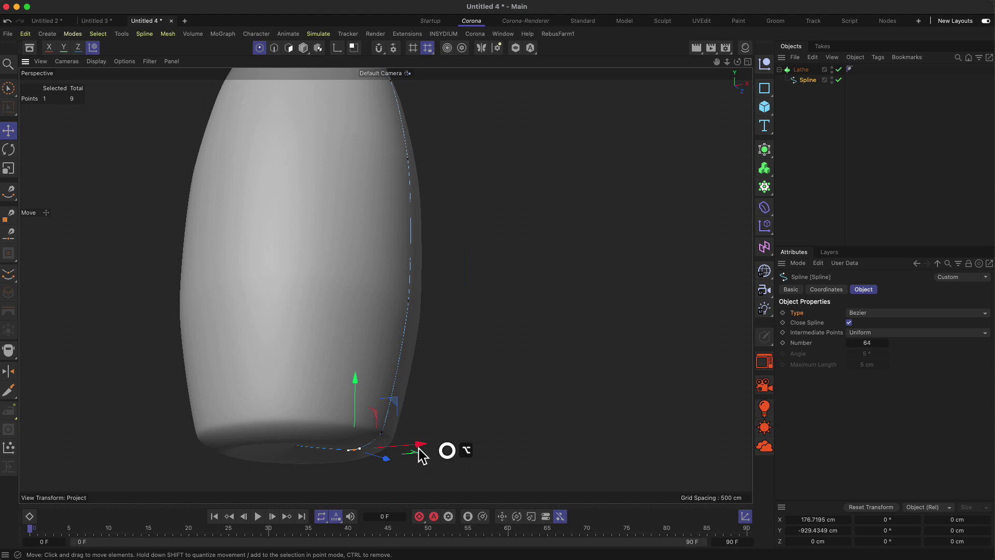
left_click(384, 433)
- Try Natural intermediate points on the bottle spline and return the setting to Adaptive
left_click(884, 333)
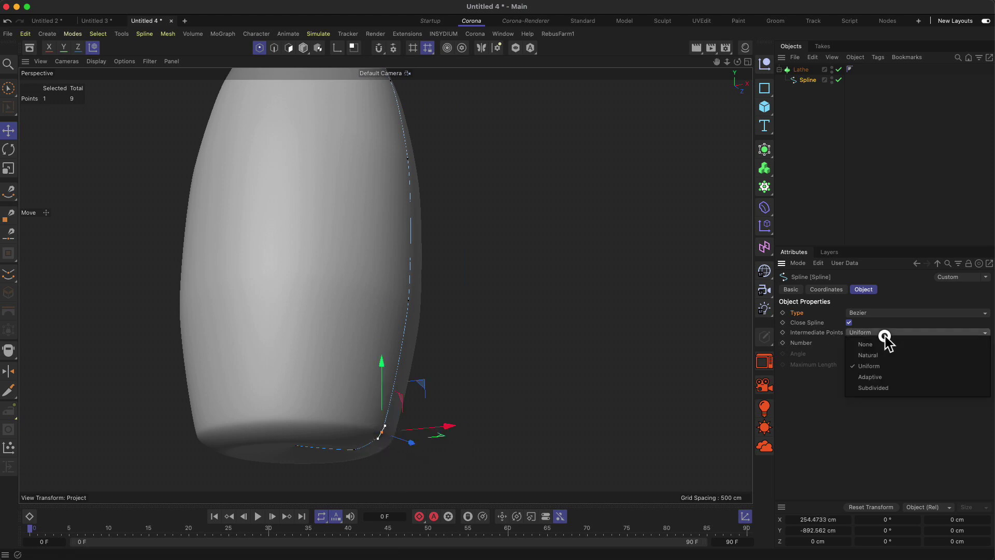
left_click(883, 355)
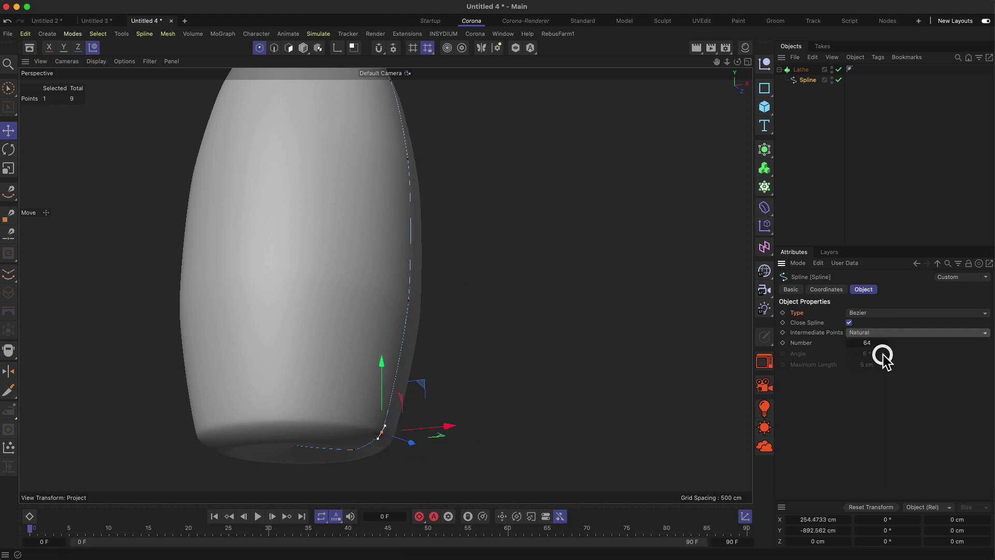
left_click(891, 333)
left_click(883, 380)
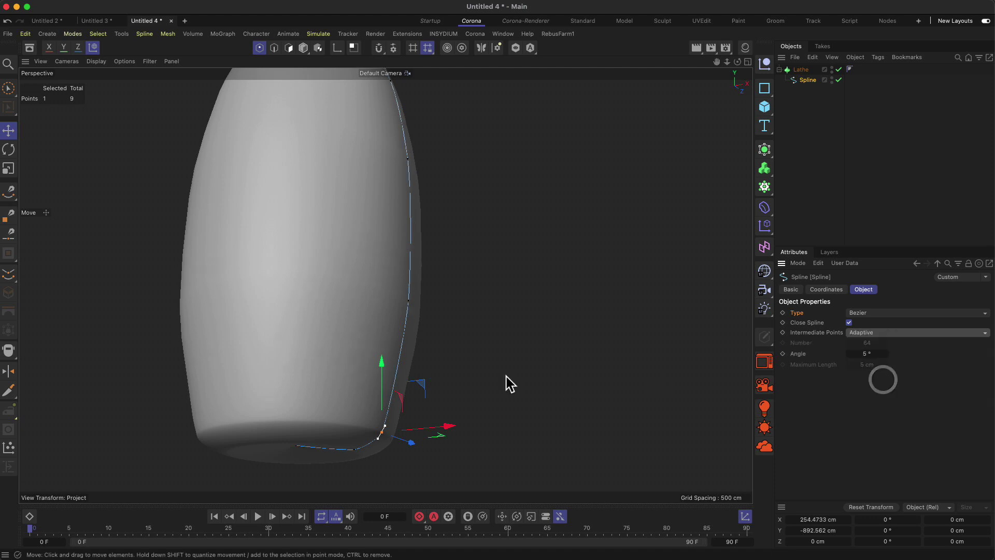
key("2")
left_click_drag(507, 382, 400, 289)
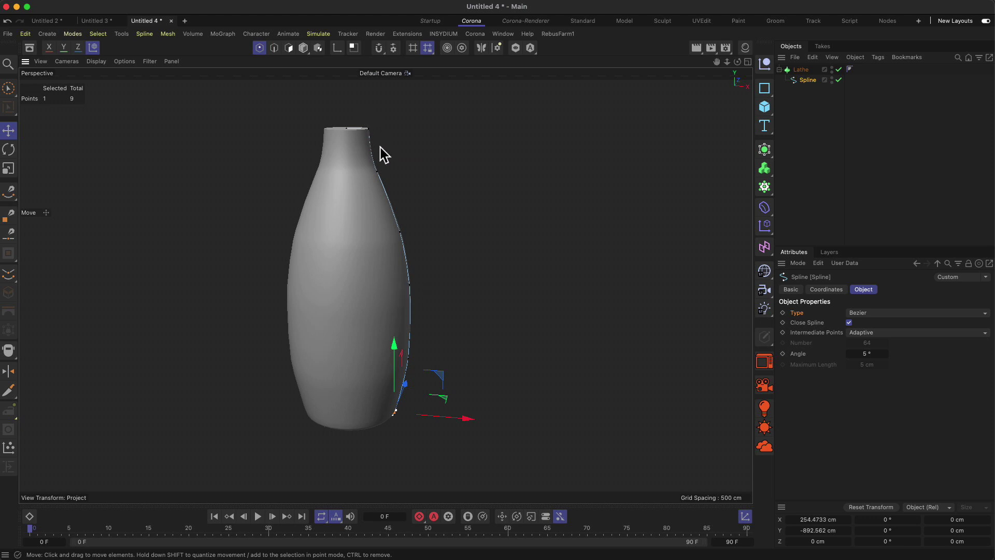
key("2")
left_click_drag(418, 199, 414, 204)
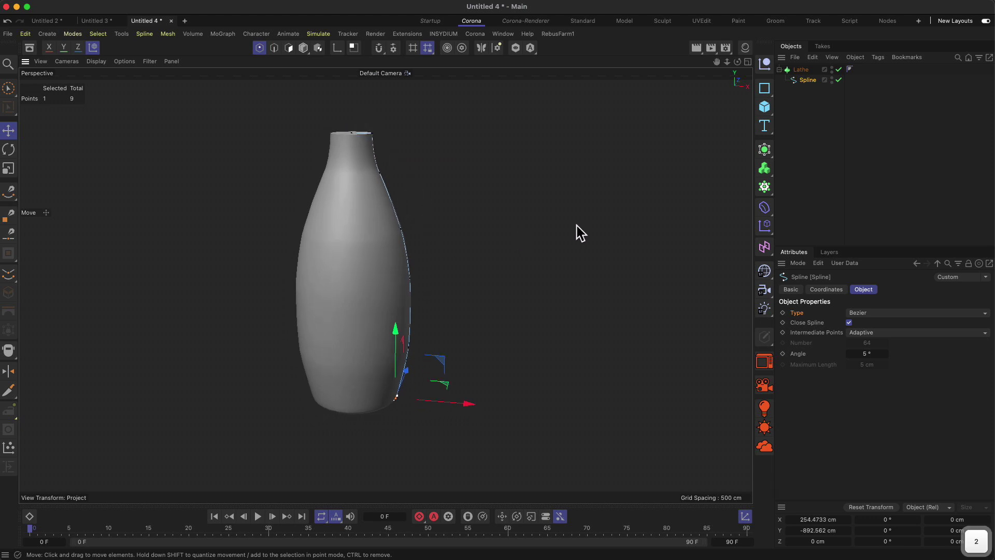
- Collapse the Lathe hierarchy and add a Circle spline with its plane set to XZ
left_click(779, 69)
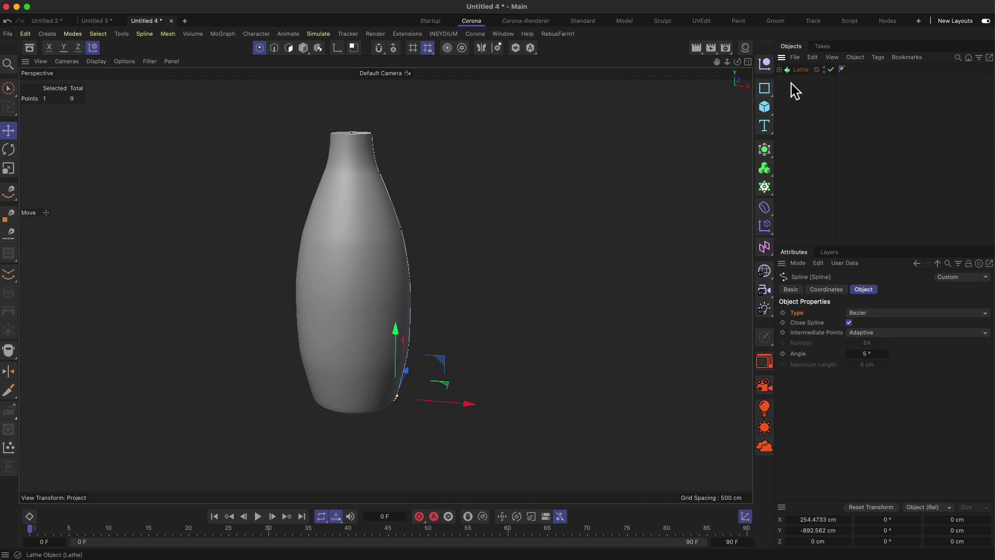
left_click(800, 69)
left_click(764, 89)
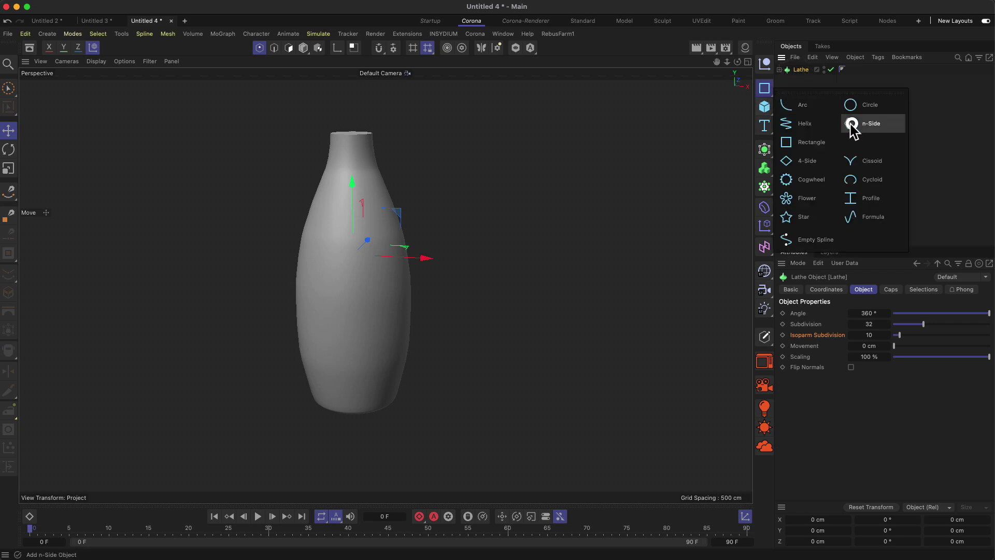
left_click(871, 106)
left_click(804, 71)
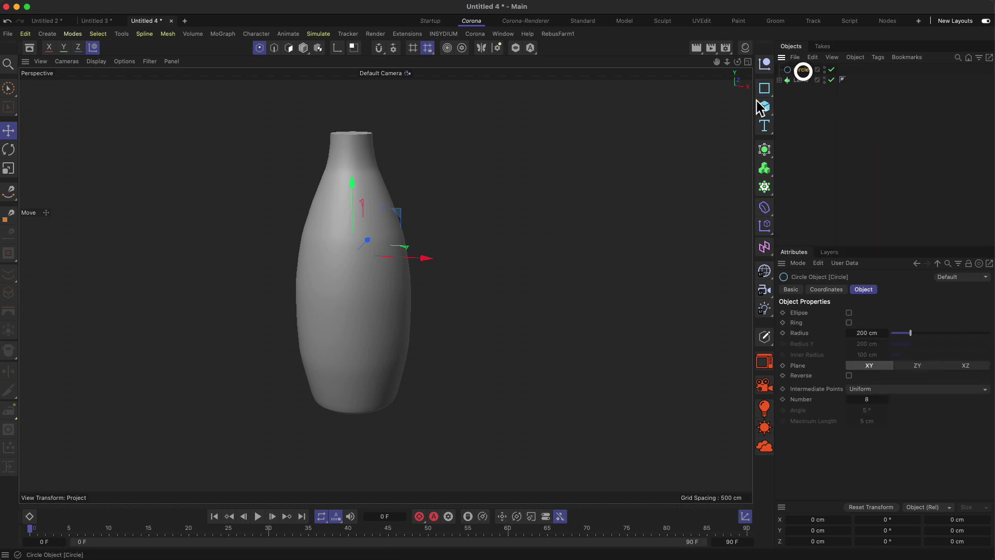
left_click_drag(399, 293, 412, 306, "alt")
left_click(966, 365)
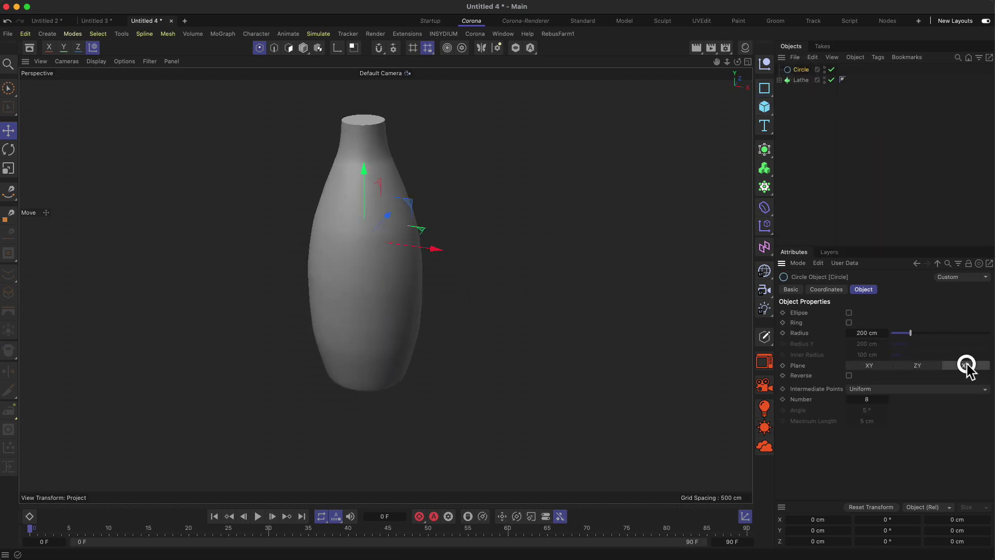
- Set the circle's radius to 396 cm so it surrounds the bottle in all four views
left_click(746, 61)
scroll(593, 211, "down", 5)
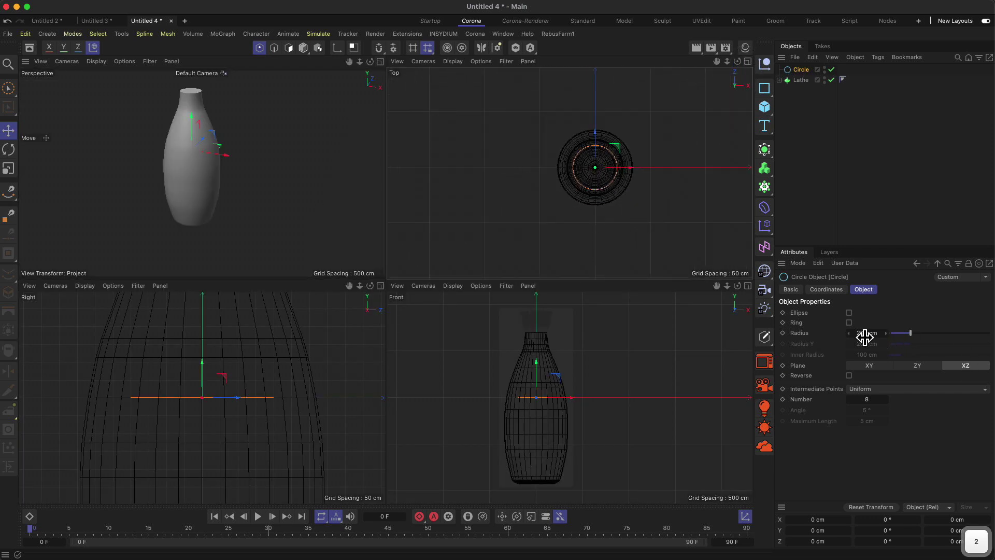
left_click_drag(862, 332, 859, 334)
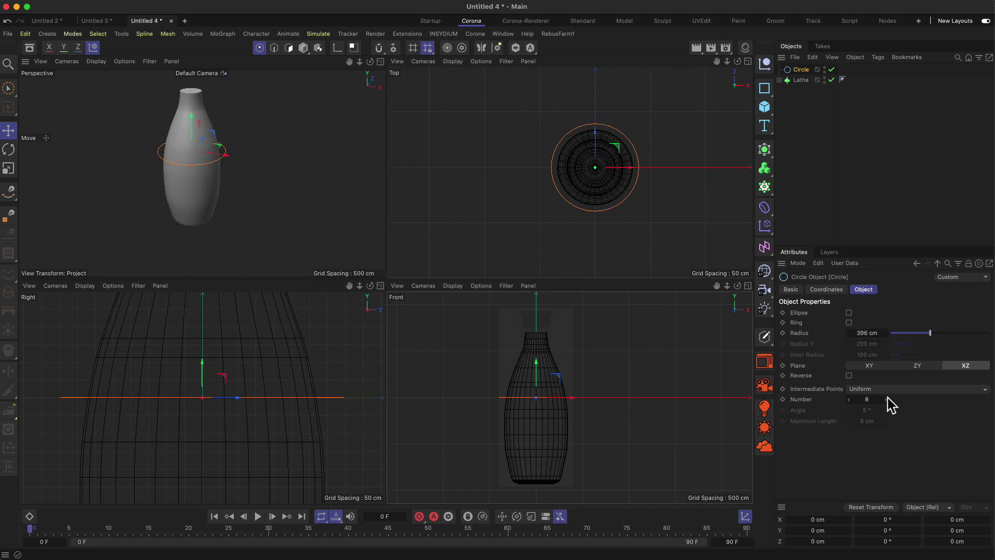
- Set the Front view background image's transparency to 0% and hide the Lathe bottle
key("shift+v")
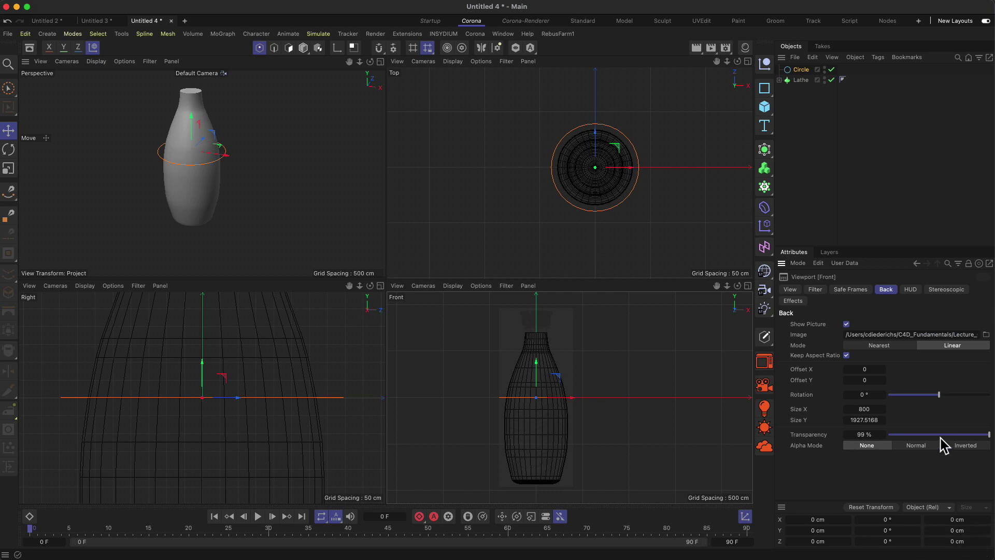
left_click_drag(965, 435, 856, 441)
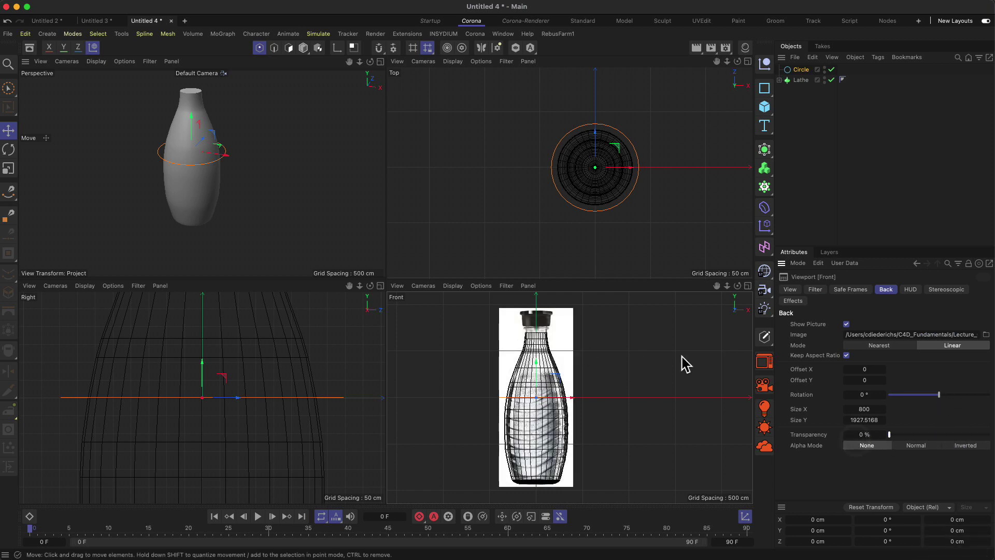
left_click(824, 76)
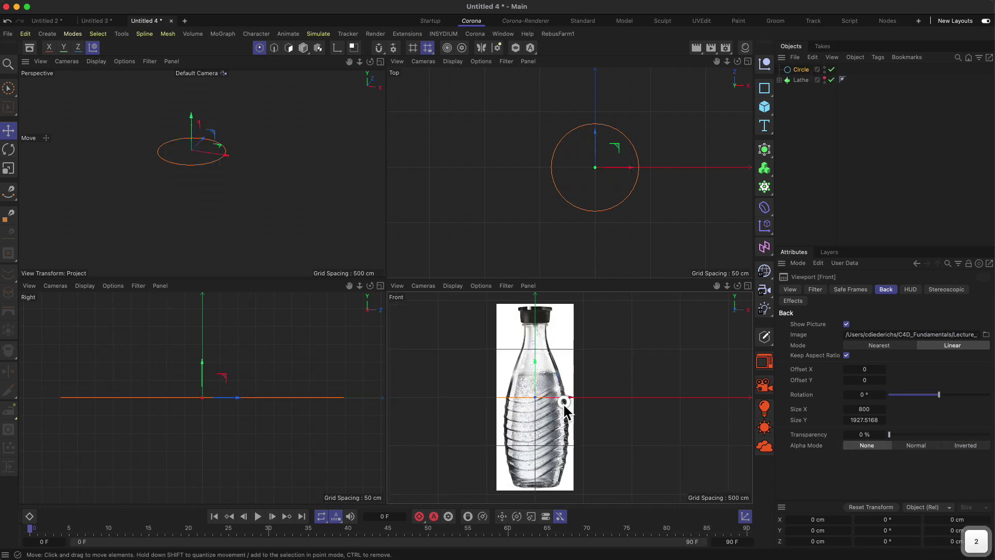
scroll(566, 344, "up", 5)
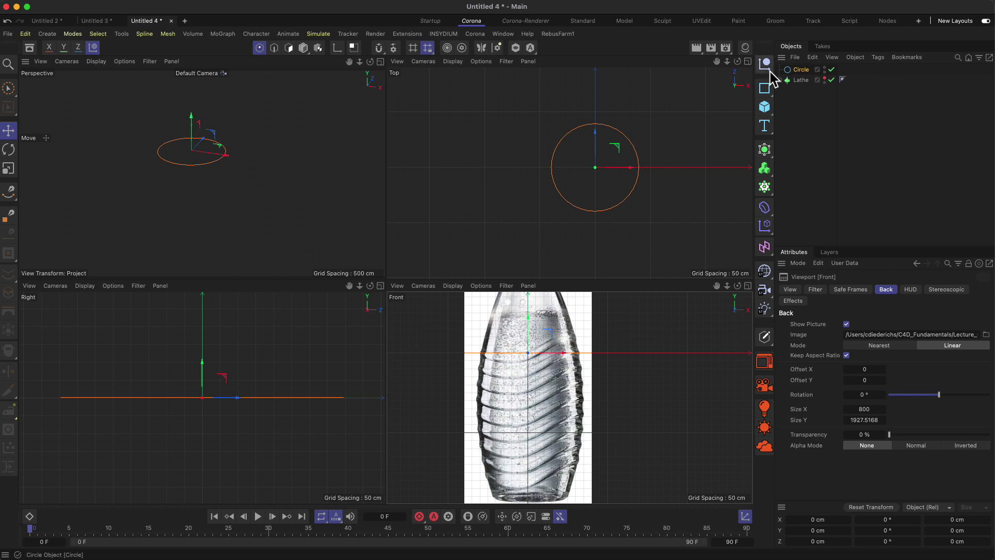
- Convert the circle into an editable spline in the maximized Perspective view
left_click(381, 61)
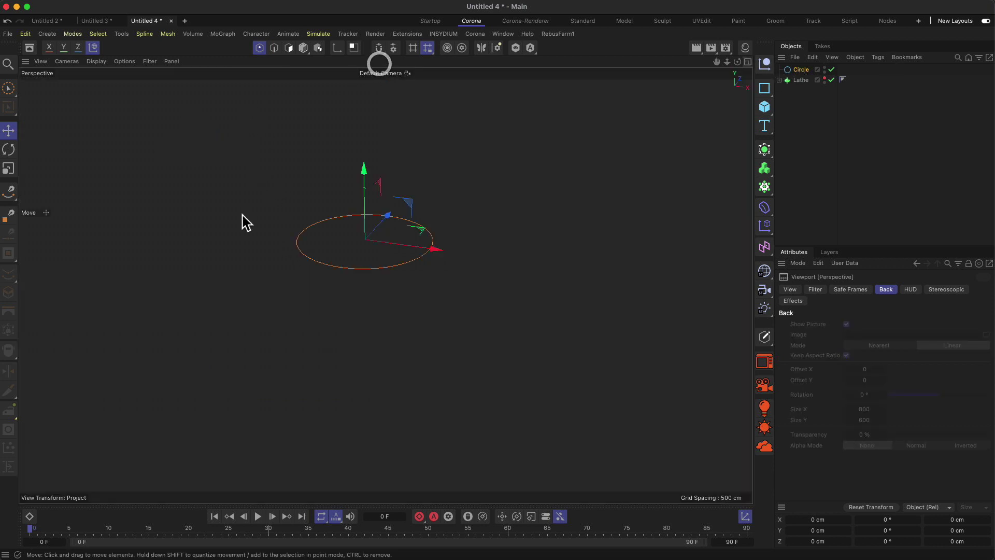
left_click(801, 69)
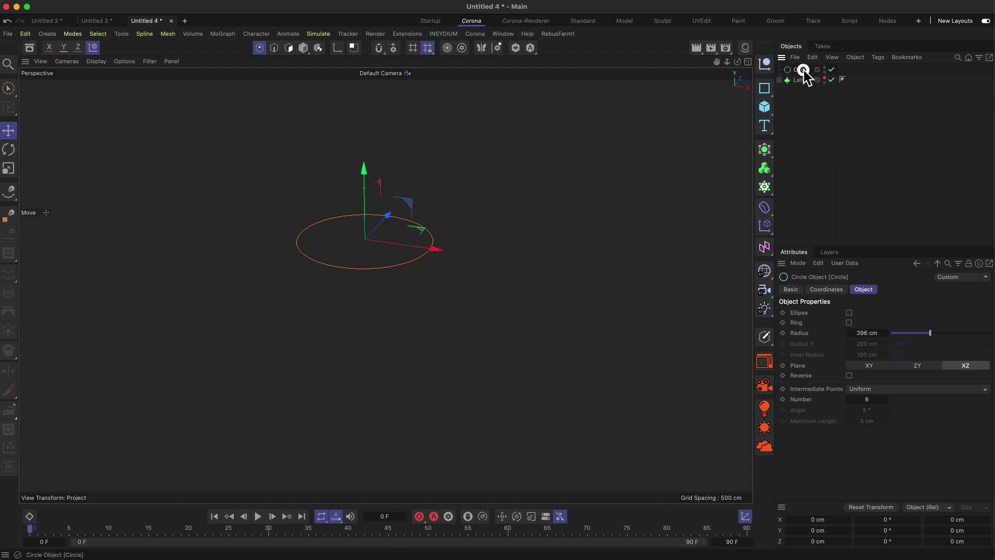
key("c")
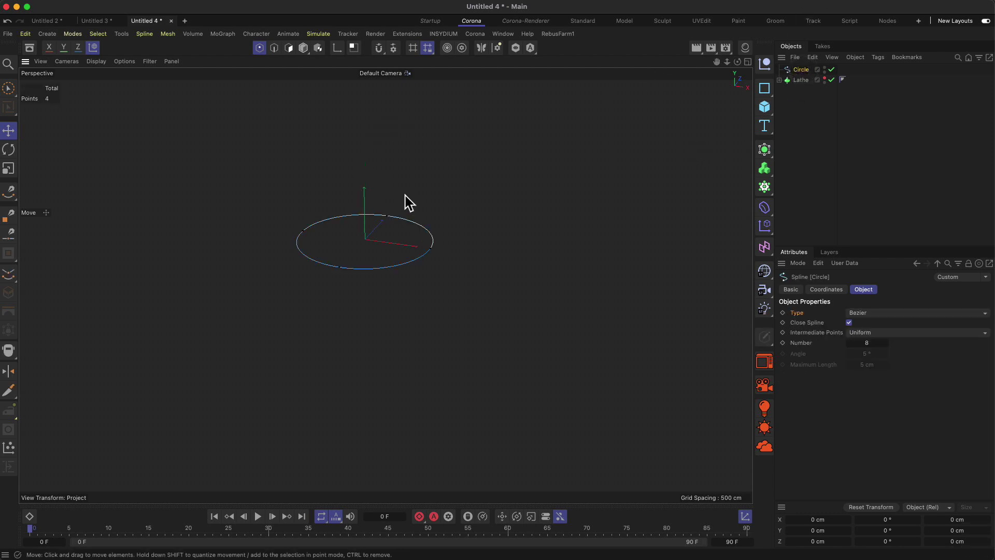
- Select the circle's front and back points and move them down along Y to bend the ring
key("9")
left_click(389, 216)
left_click(337, 269, "shift")
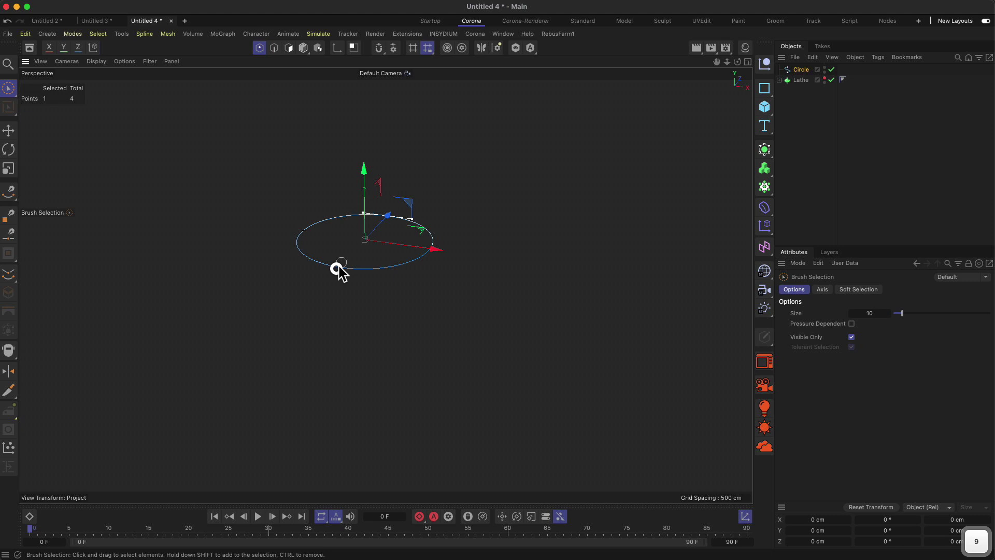
left_click_drag(364, 168, 305, 204)
- Lower the circle's point on the negative X side to Y about -90 cm and check the curve in all views
left_click(305, 229)
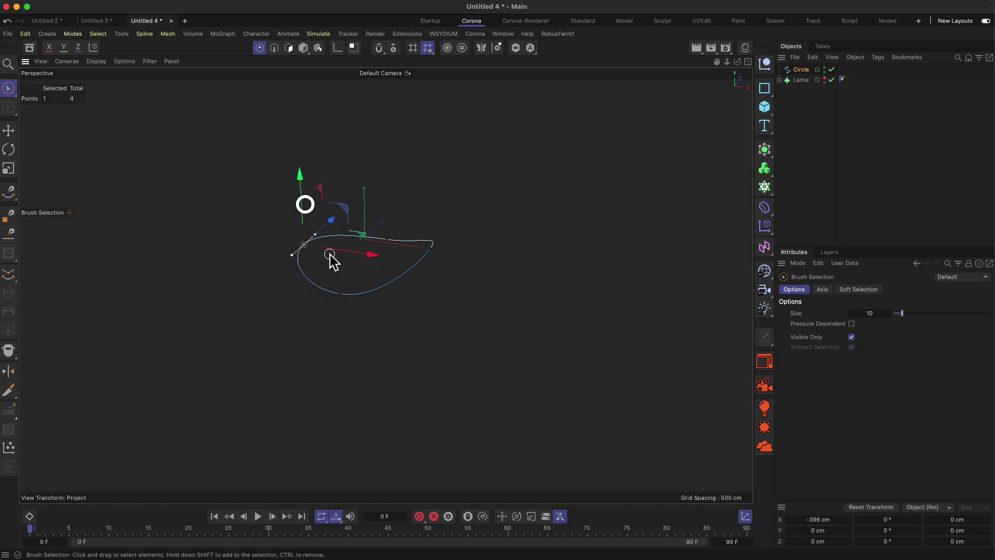
mouse_move(329, 254)
left_mouse_down("alt")
mouse_move(391, 195)
mouse_move(373, 199)
left_mouse_up("alt")
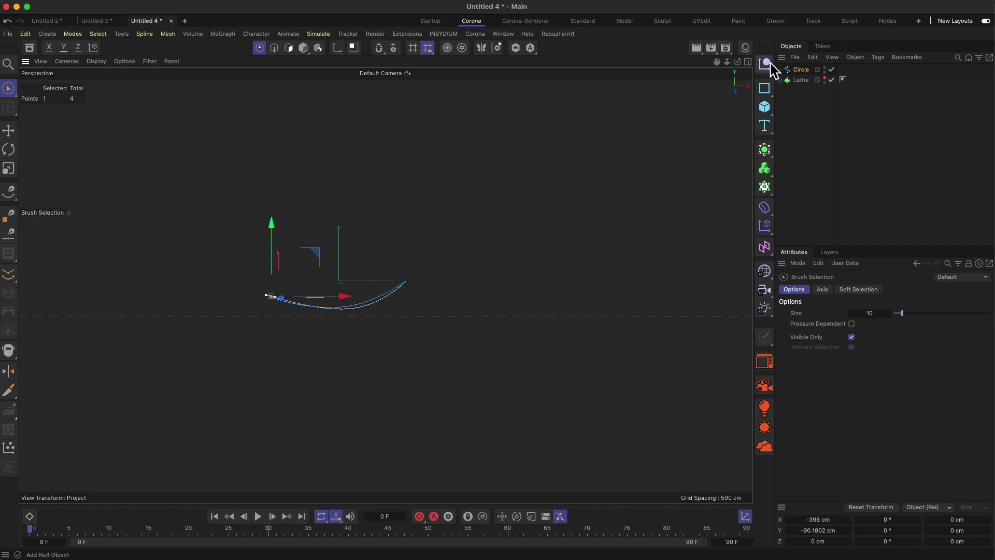
left_click(747, 62)
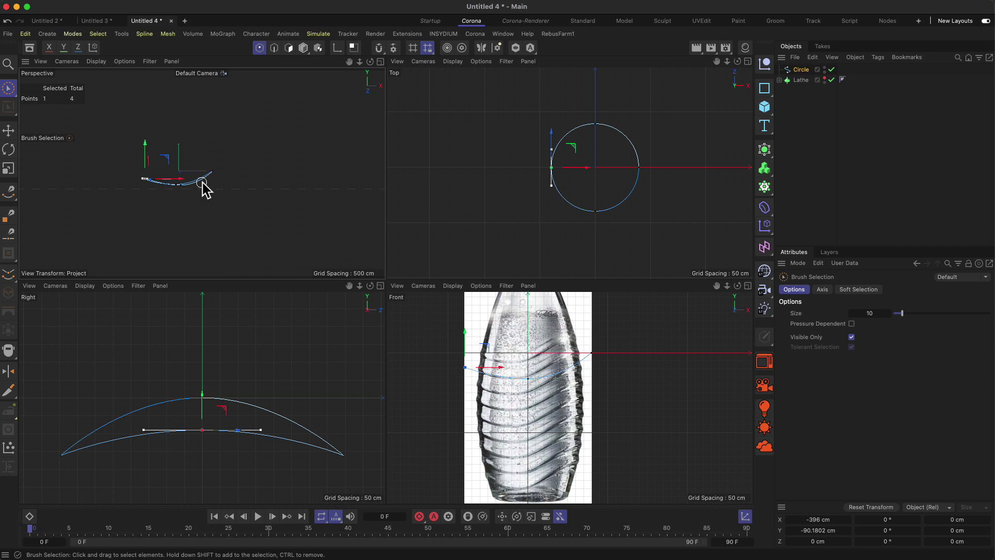
key("2")
mouse_move(206, 184)
left_mouse_down()
mouse_move(238, 149)
mouse_move(218, 176)
mouse_move(169, 180)
mouse_move(255, 167)
mouse_move(201, 193)
mouse_move(116, 189)
mouse_move(204, 198)
left_mouse_up()
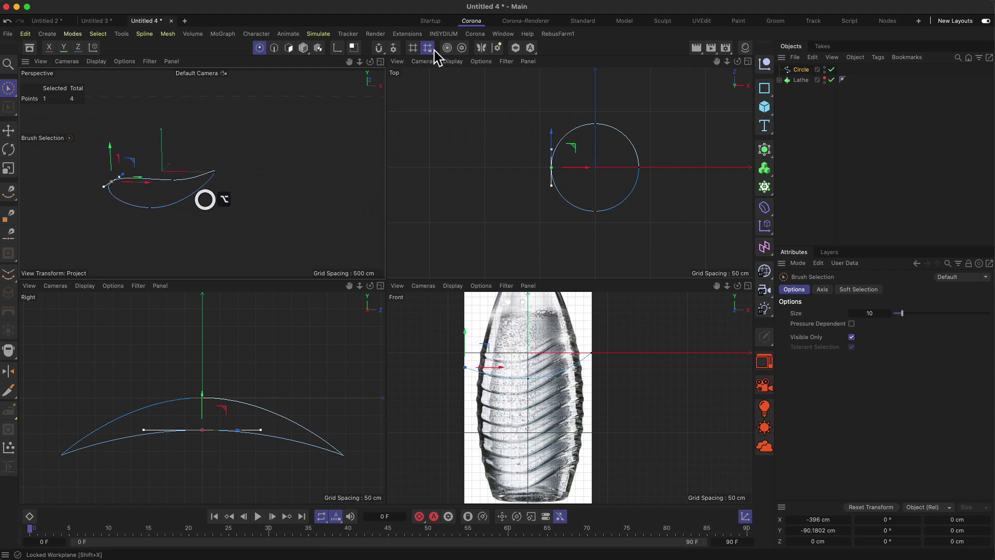
left_click(381, 61)
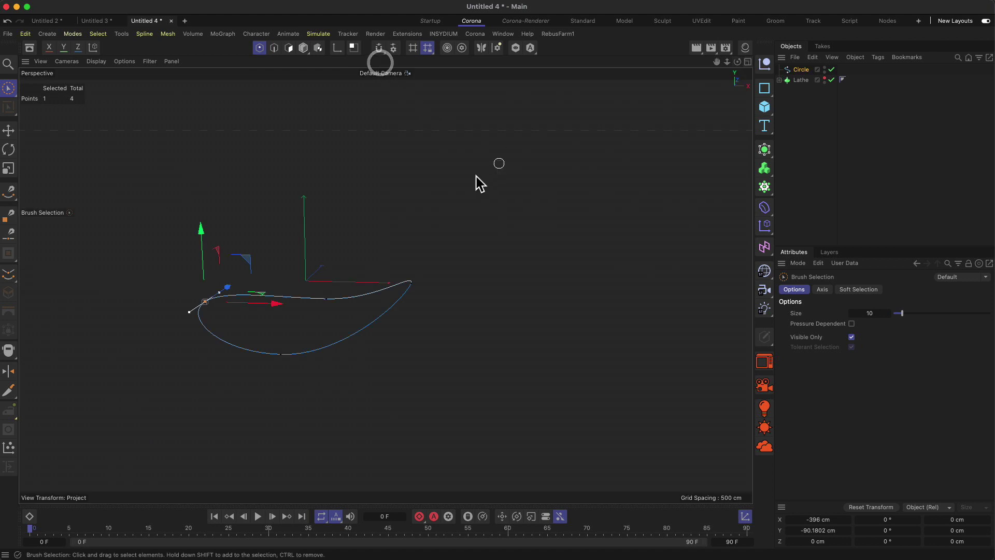
- Unhide the Lathe bottle and move all of the circle's points up to Y about 174 cm
left_click(826, 79)
scroll(415, 332, "down", 3)
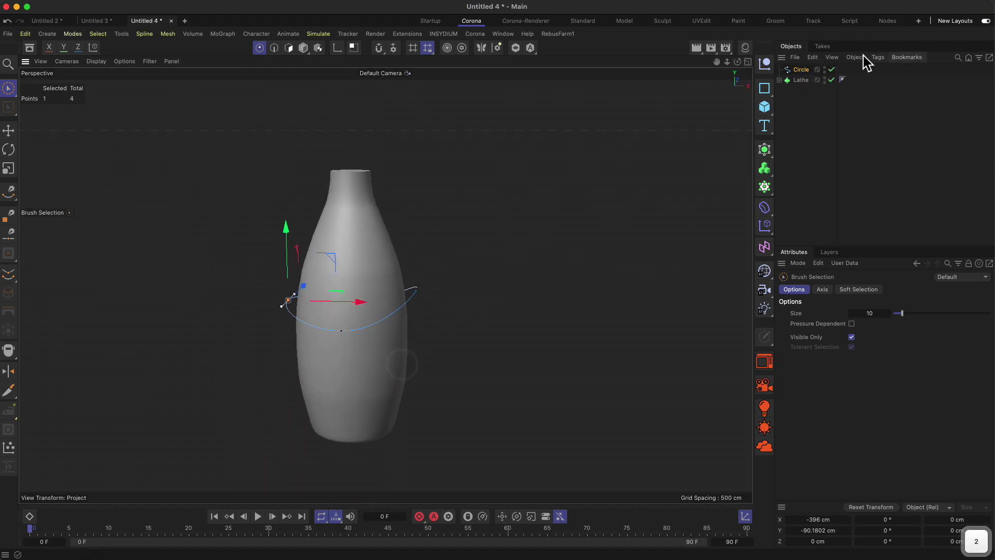
left_click(803, 69)
key("super+a")
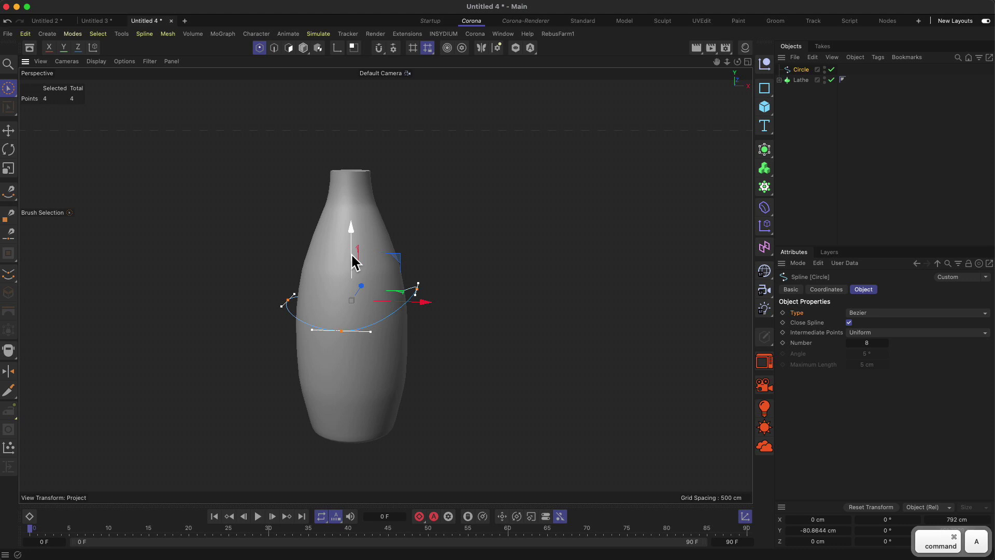
left_click_drag(354, 239, 360, 211)
- Scale all of the circle's points down to about 660 cm across and display all four views
key("t")
left_click_drag(435, 220, 386, 250)
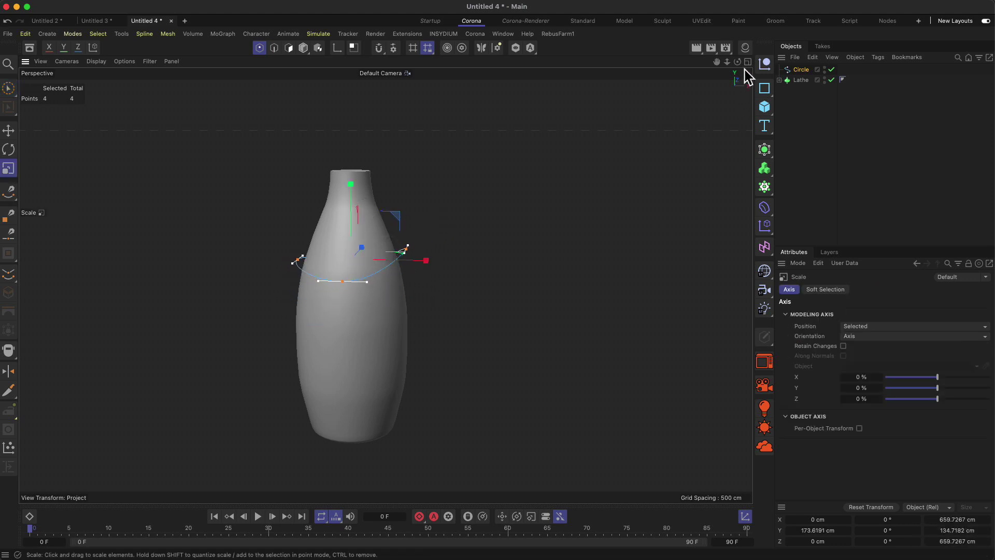
left_click(748, 61)
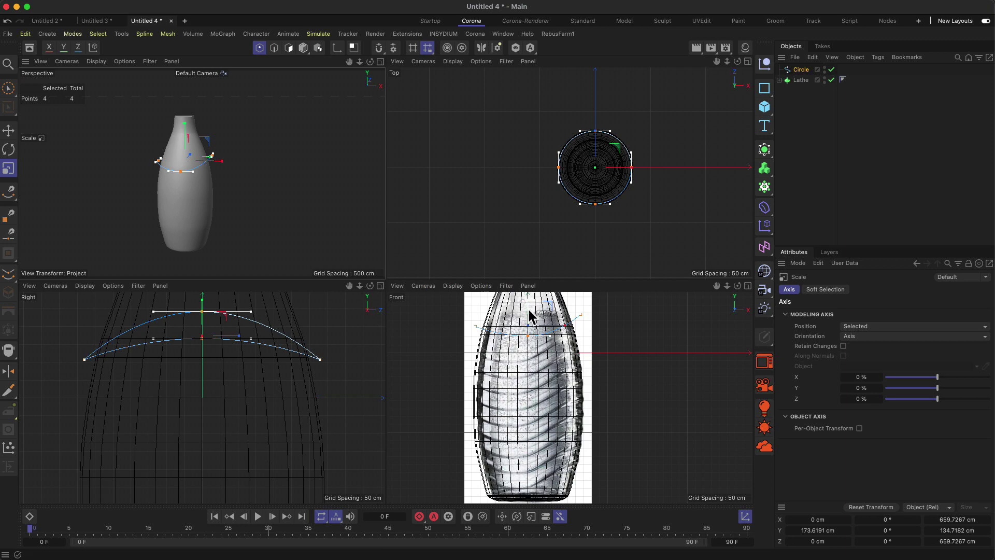
- Lower the circle's points to Y about 75 cm and scale them down to about 639 cm across, matching the reference
left_click(748, 285)
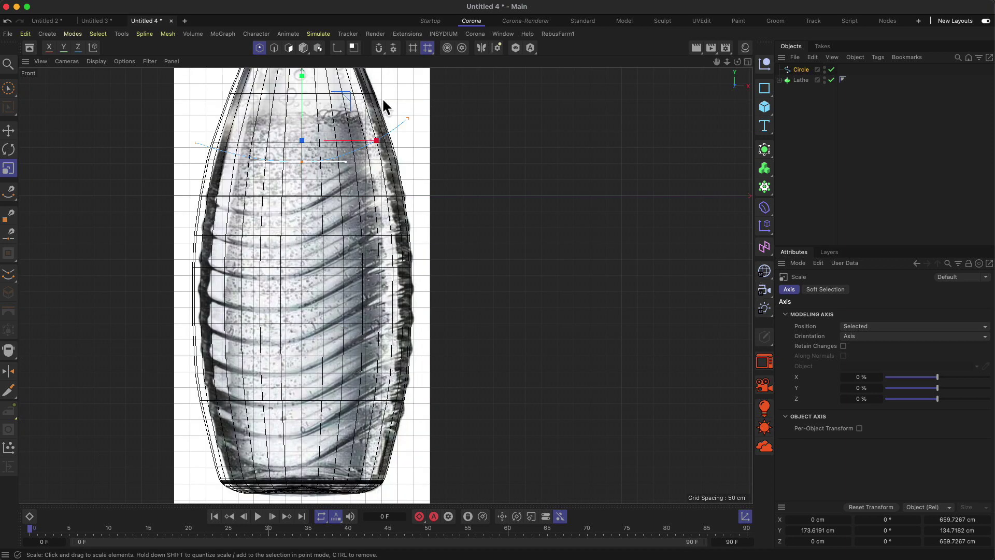
key("e")
left_click_drag(302, 83, 295, 106)
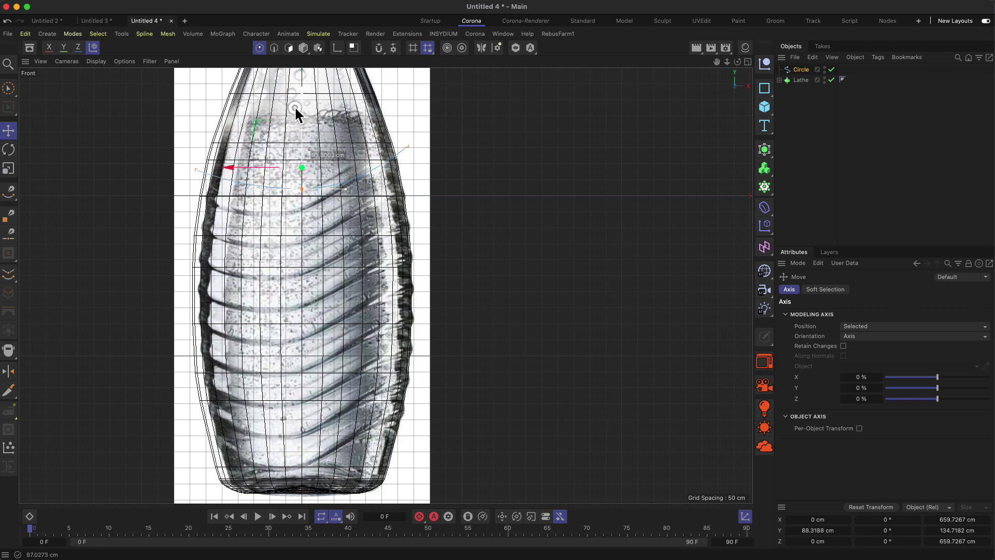
key("t")
left_click_drag(419, 122, 414, 129)
key("e")
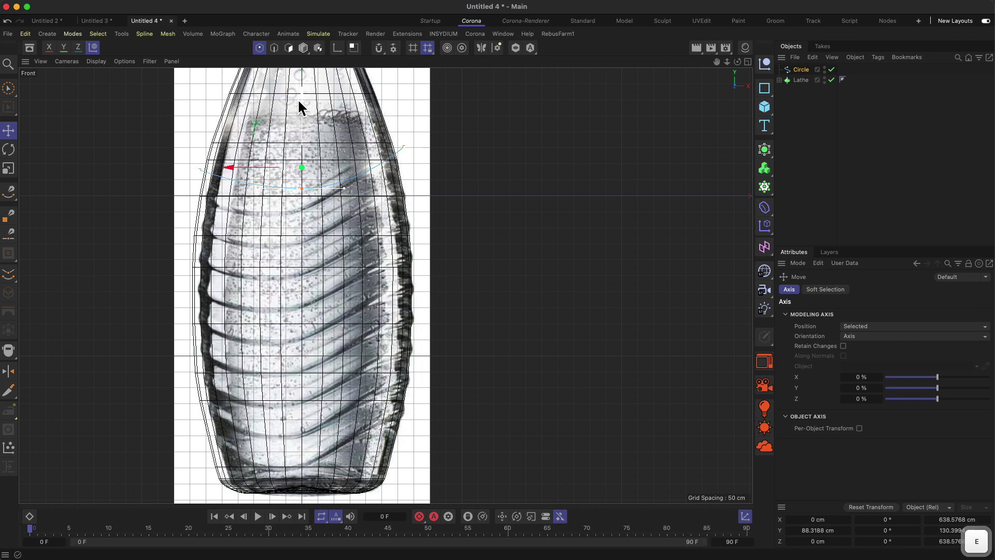
left_click_drag(298, 98, 299, 104)
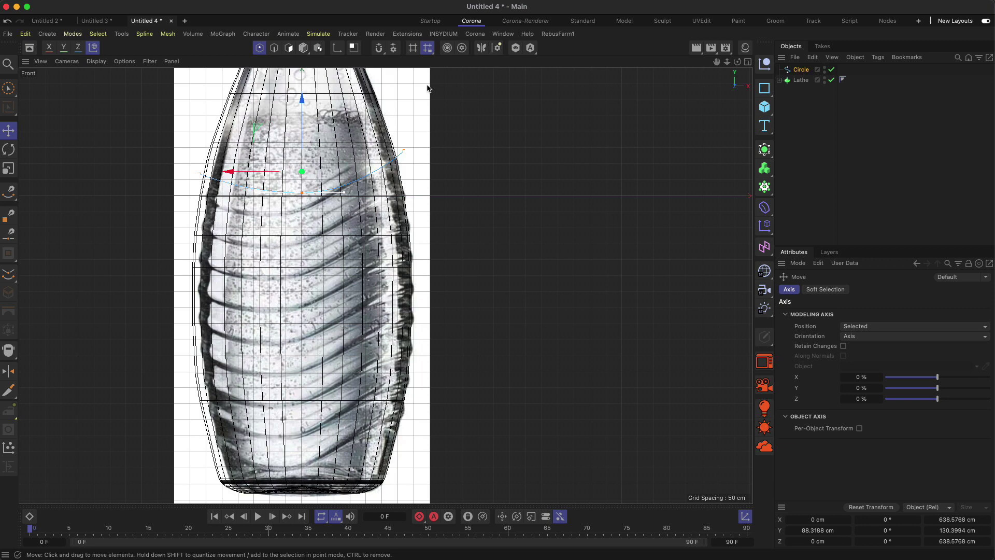
left_click(747, 61)
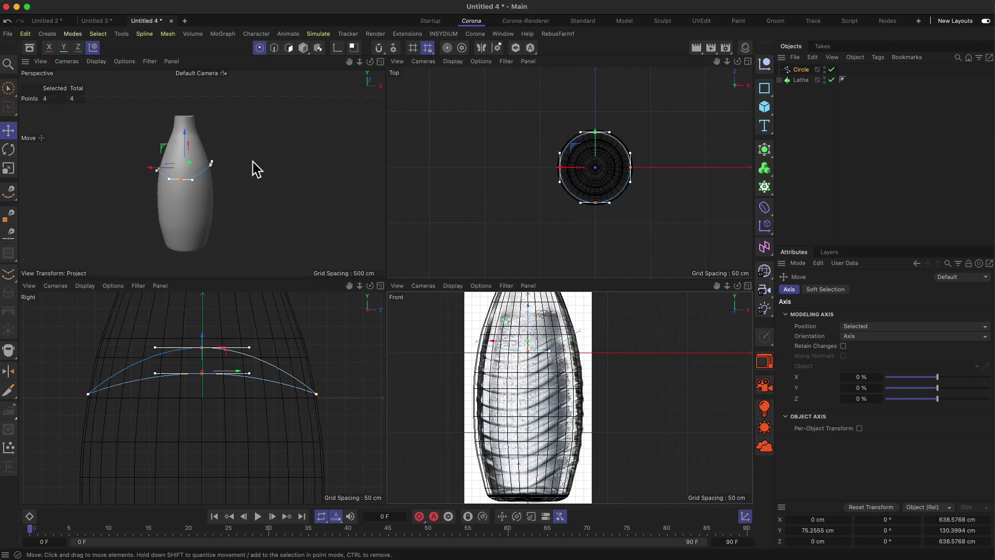
- Try to project the circle's four points onto the bottle surface in Spherical mode
left_click_drag(219, 172, 270, 179)
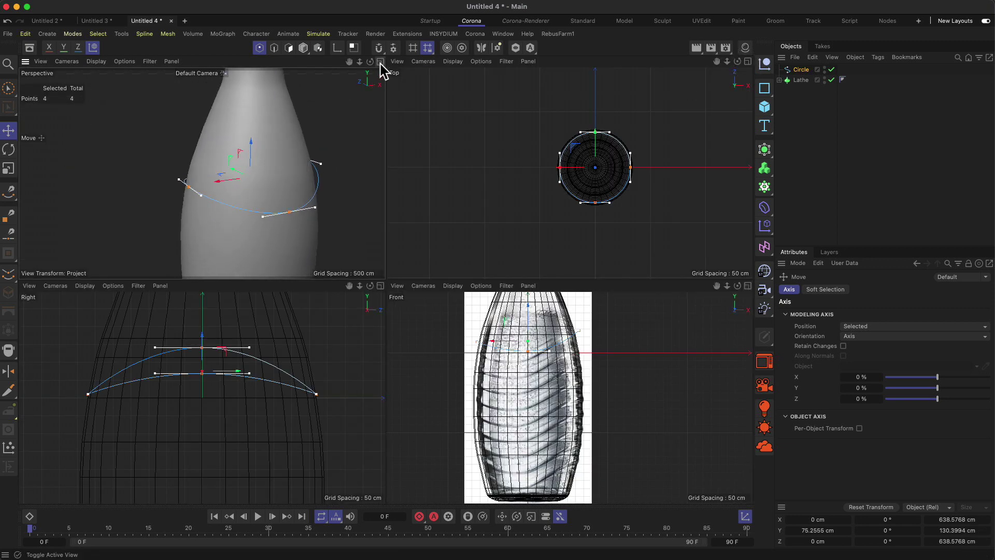
left_click(380, 62)
left_click_drag(344, 238, 475, 315, "alt")
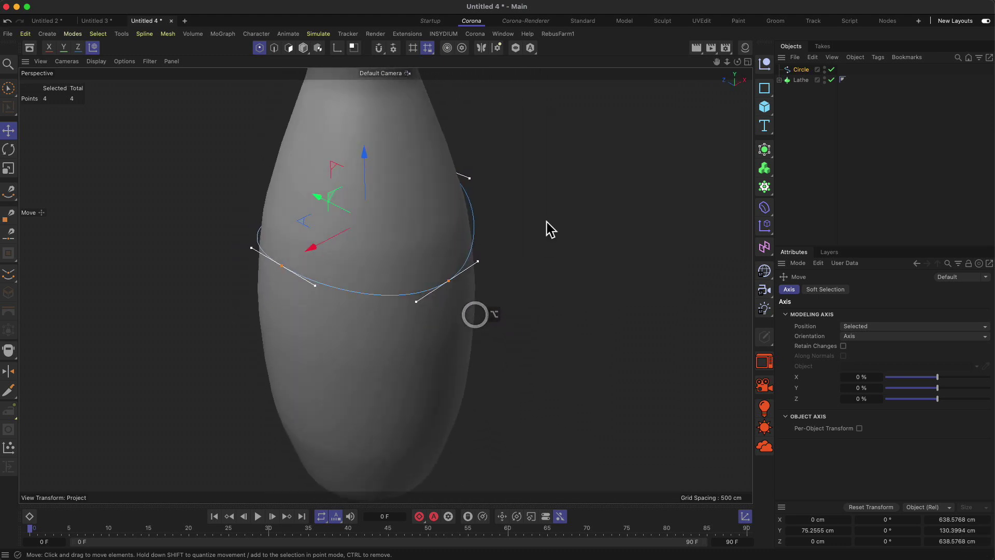
right_click(516, 195)
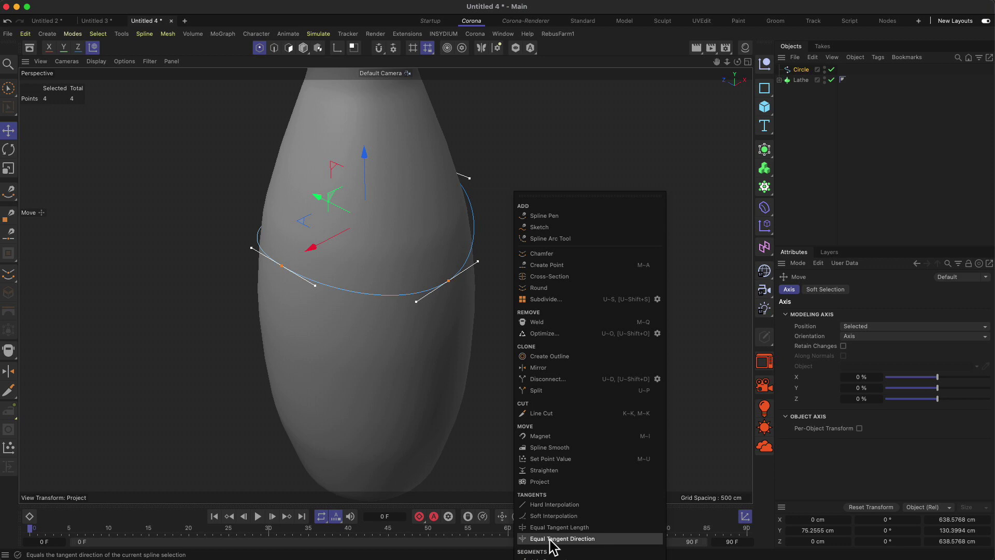
left_click(541, 482)
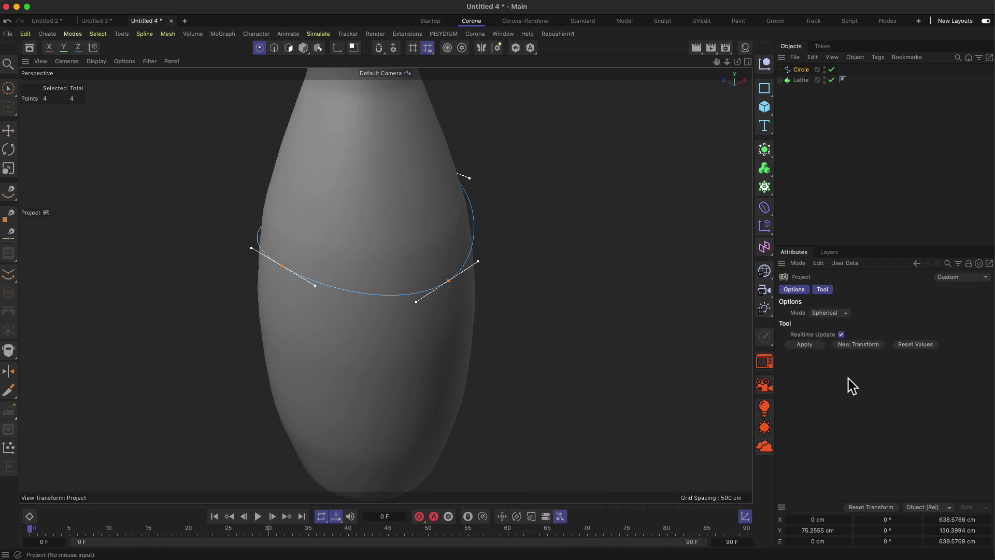
left_click(824, 312)
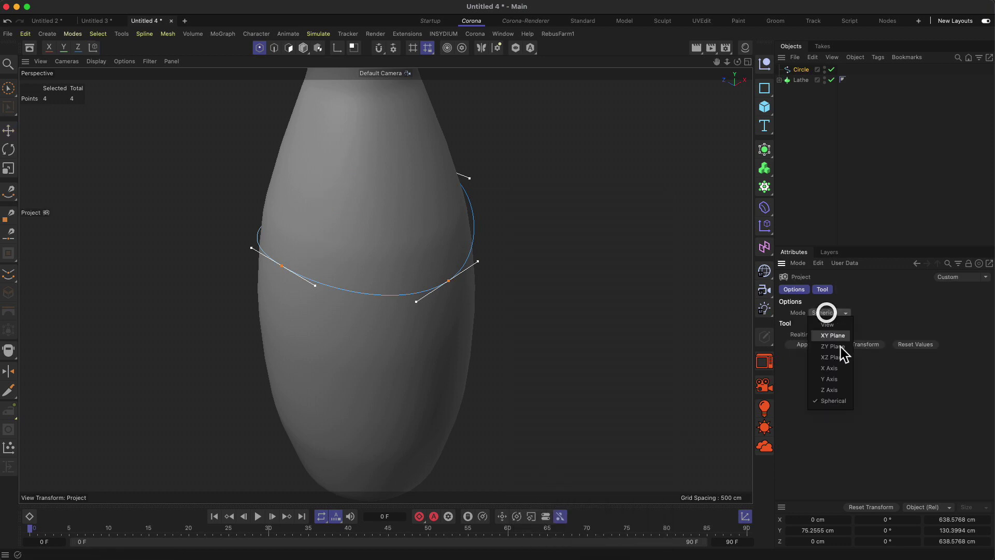
left_click(833, 401)
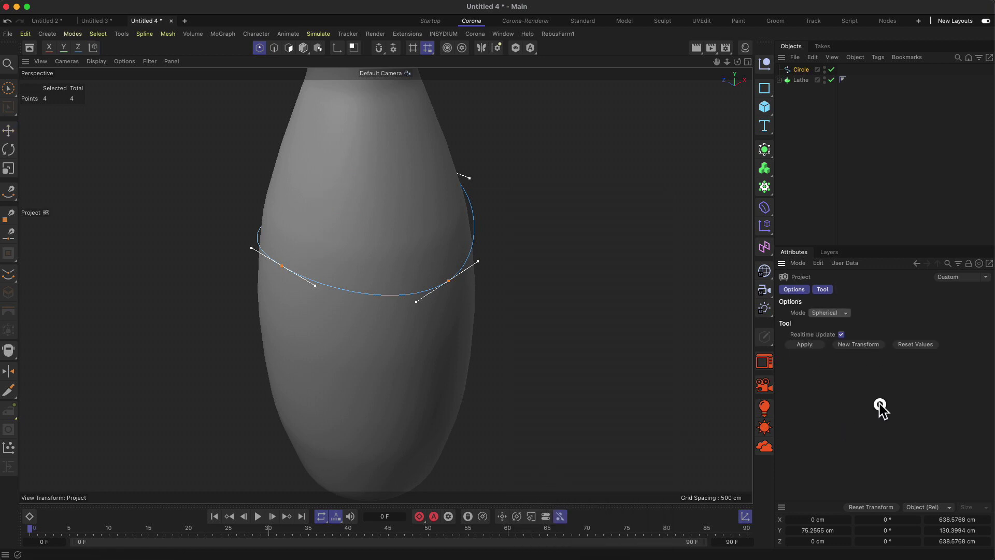
left_click(804, 345)
left_click_drag(383, 254, 234, 234, "alt")
key("super+z")
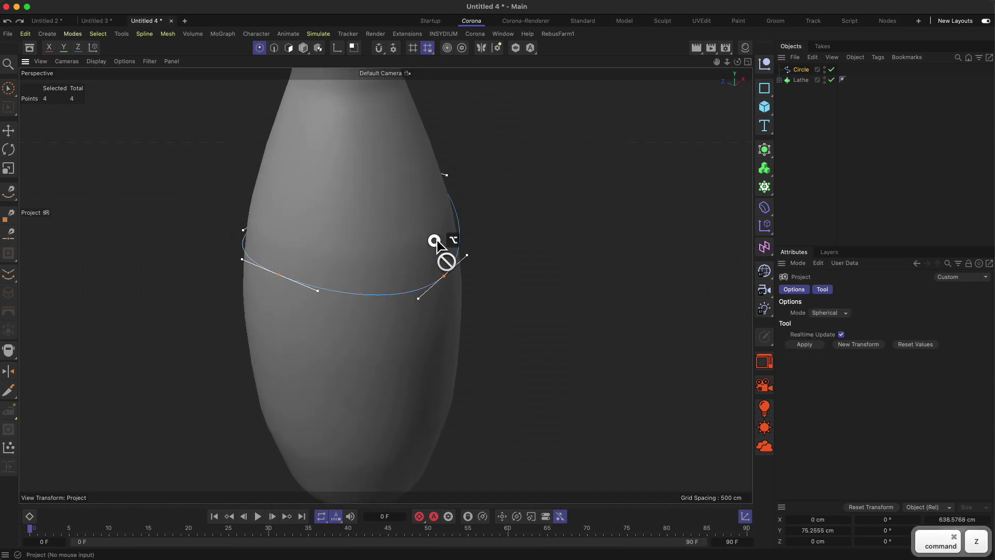
- Subdivide the circle spline repeatedly until it has 32 points
left_click_drag(434, 232, 473, 234, "alt")
left_click_drag(374, 270, 350, 232, "alt")
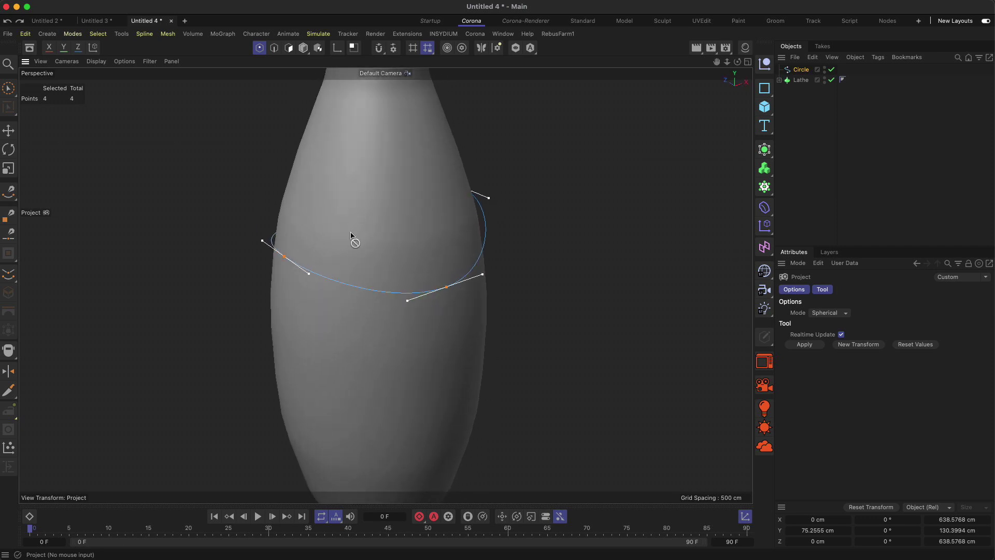
key("u")
key("s")
key("u")
key("s")
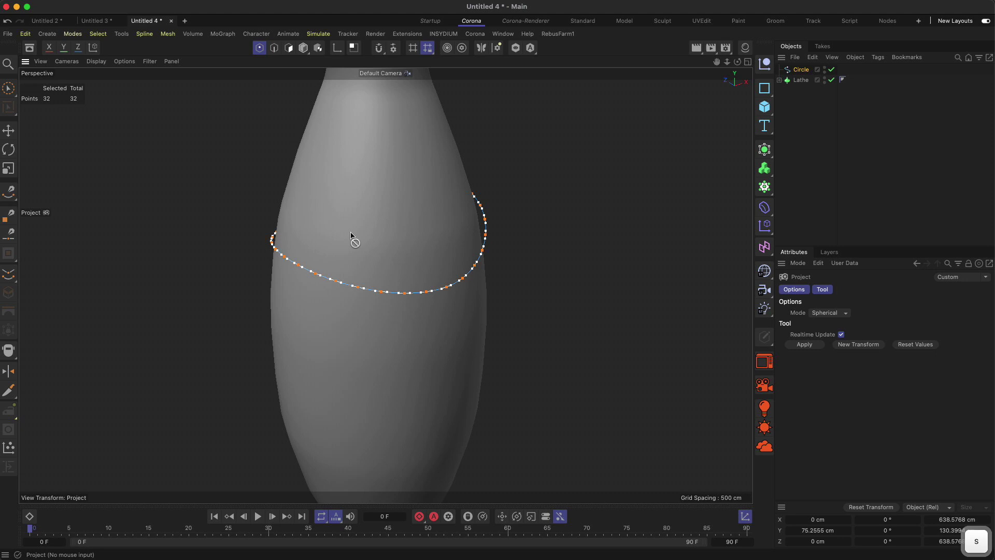
- Duplicate the whole circle down to Y about -69 cm and scale the copy to about 682 cm across
key("e")
left_click(303, 47)
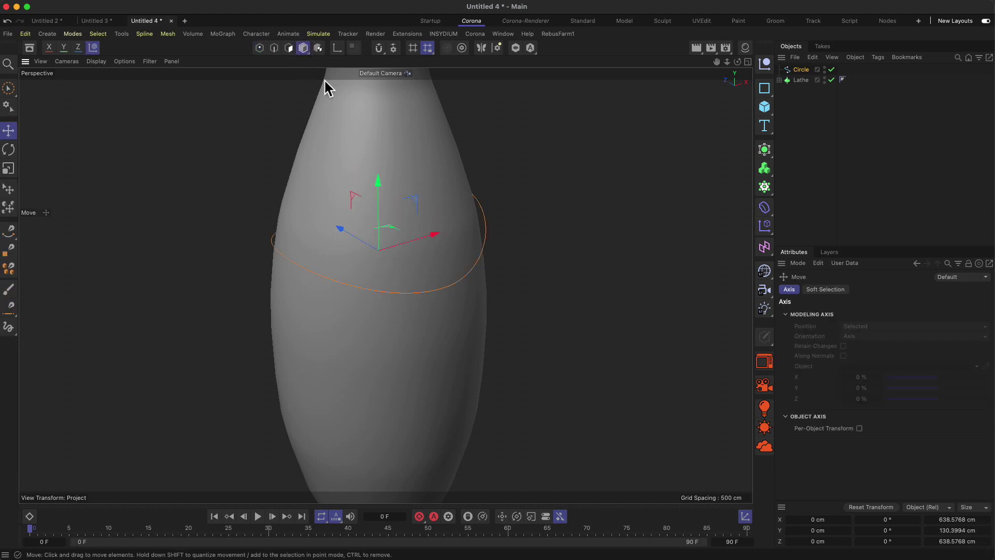
left_click(801, 69)
left_click_drag(387, 185, 378, 207)
key("t")
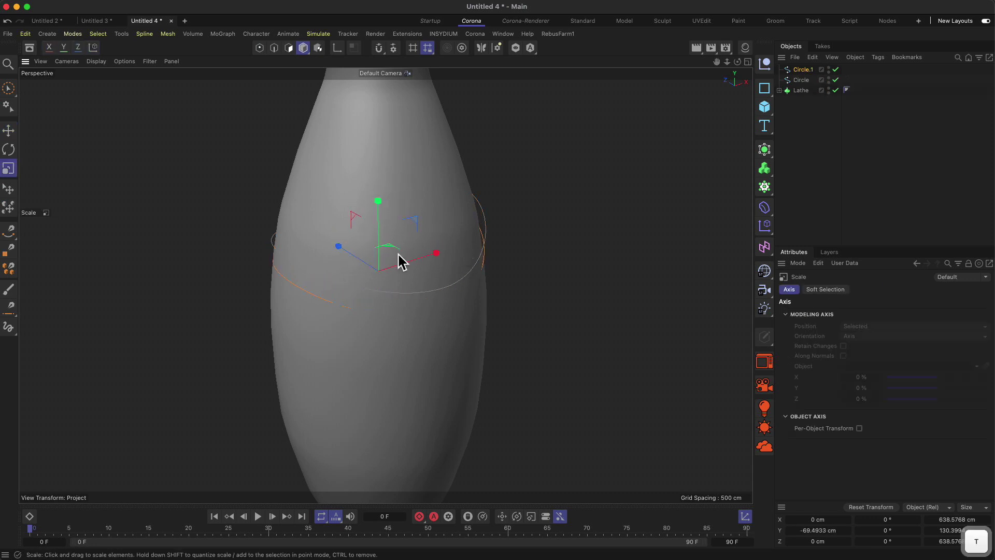
left_click(747, 62)
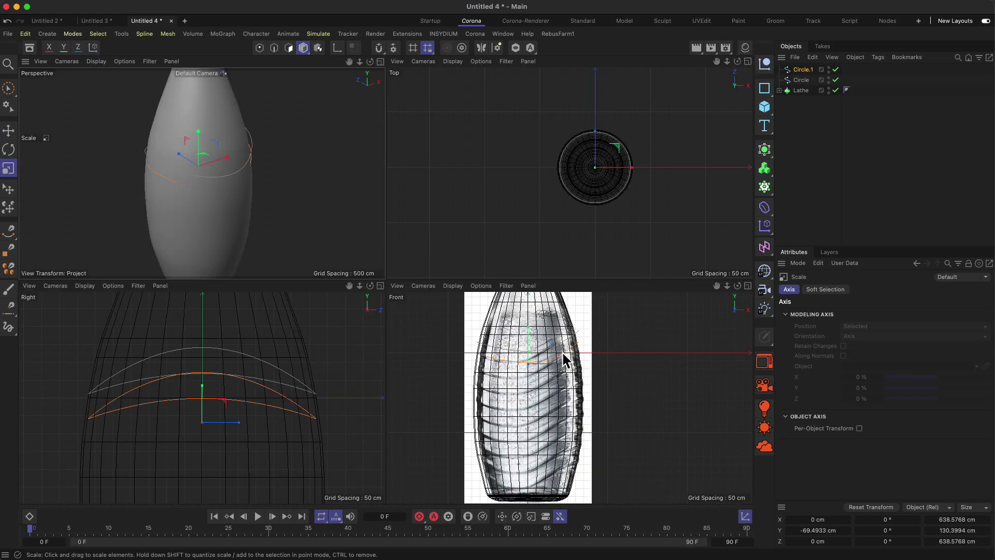
left_click(748, 286)
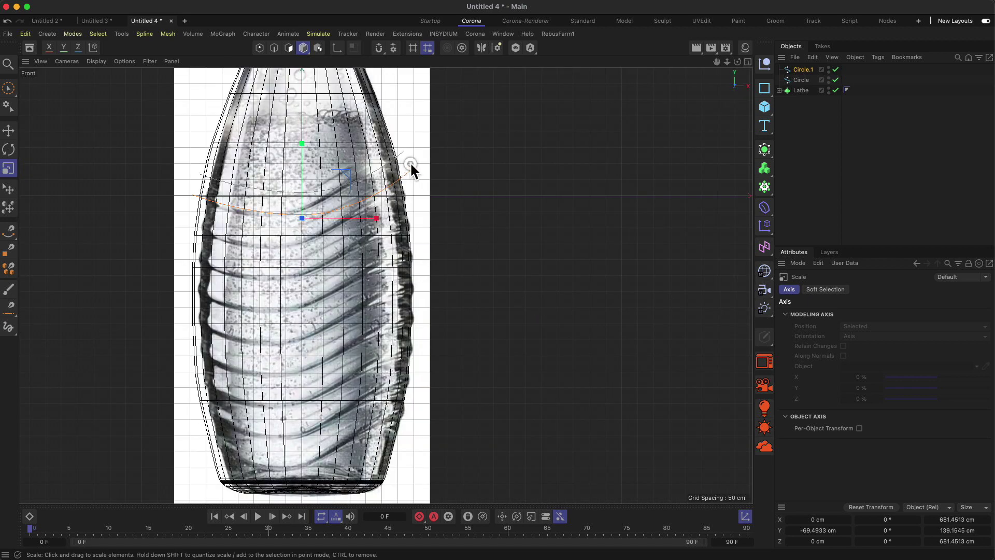
left_click_drag(410, 162, 411, 163)
- Duplicate the second ring down to Y about -154 cm and scale the copy to about 733 cm across
key("e")
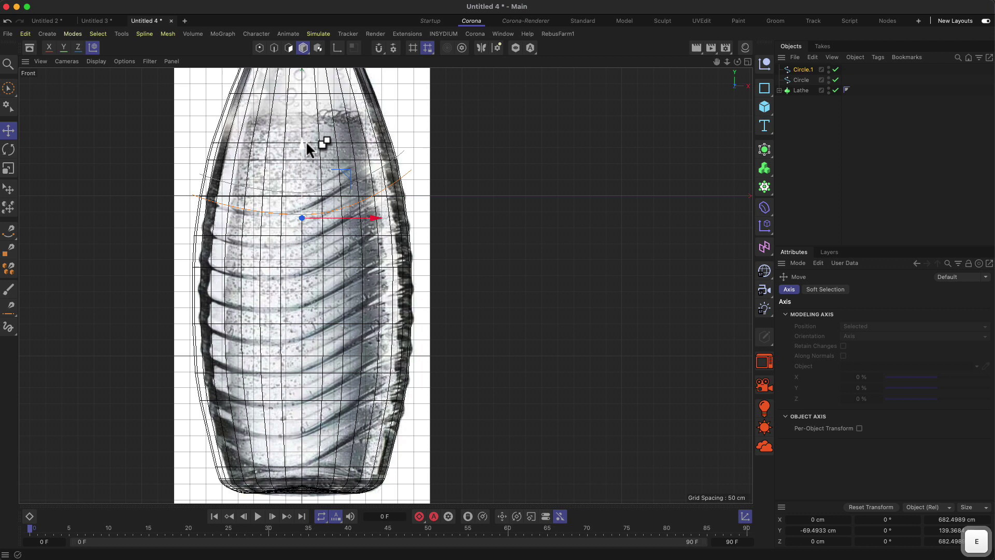
left_click_drag(303, 138, 290, 166)
key("t")
left_click_drag(452, 227, 480, 218)
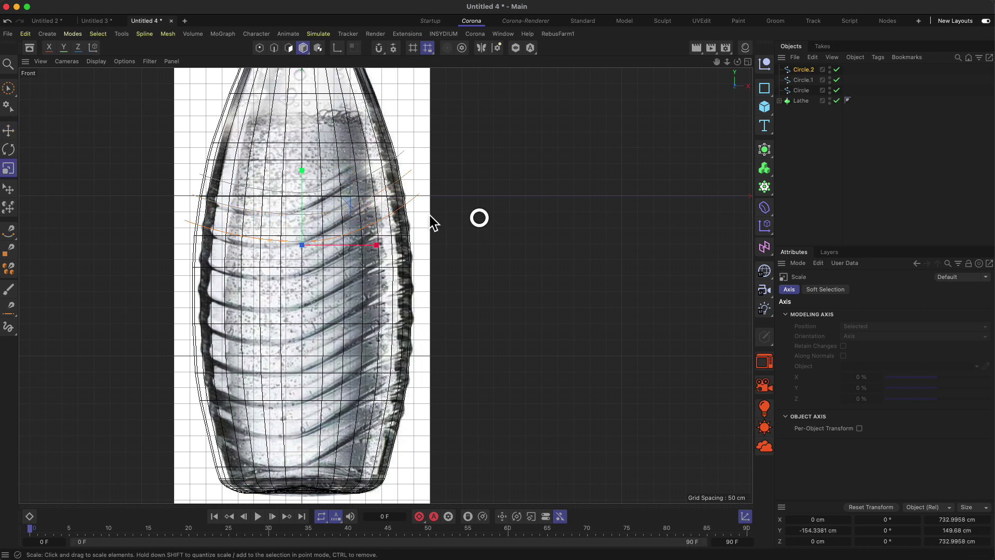
- Make seven more copies of the ring down the bottle along the reference grooves, the lowest at Y about -806 cm
key("e")
left_click_drag(301, 170, 300, 380)
key("t")
key("e")
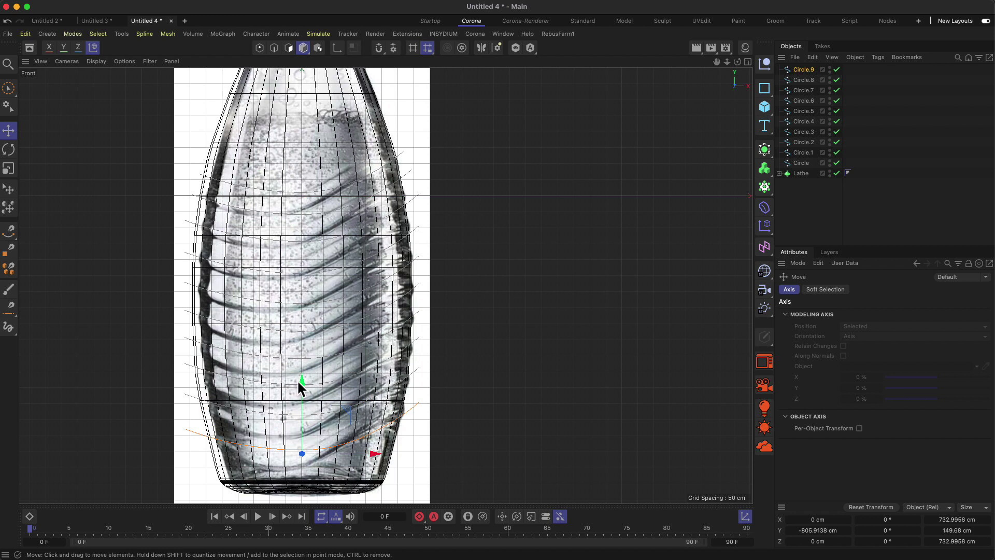
- Select all ten circle splines and merge them into one spline with Connect Objects + Delete
left_click(749, 62)
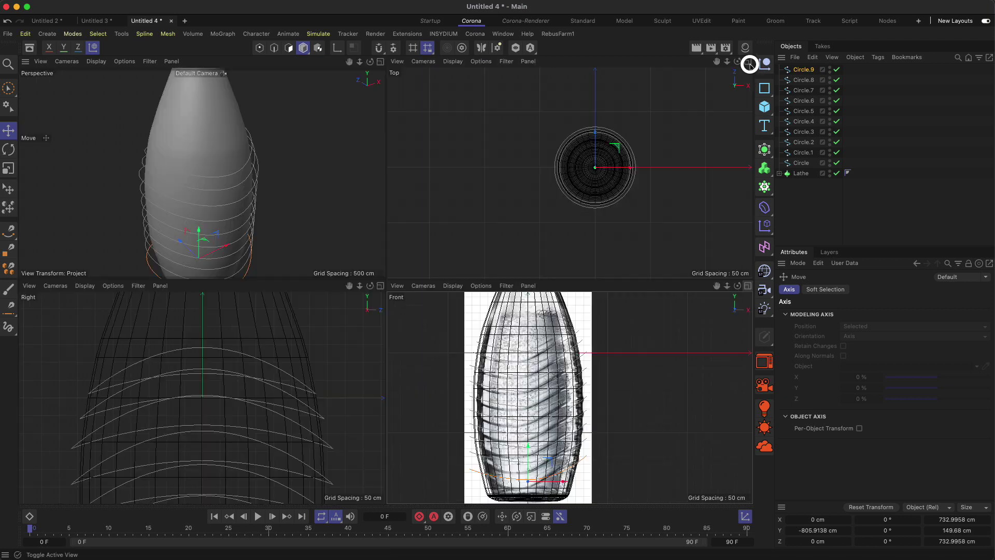
left_click_drag(223, 218, 275, 168, "alt")
scroll(228, 208, "down", 4)
key("1")
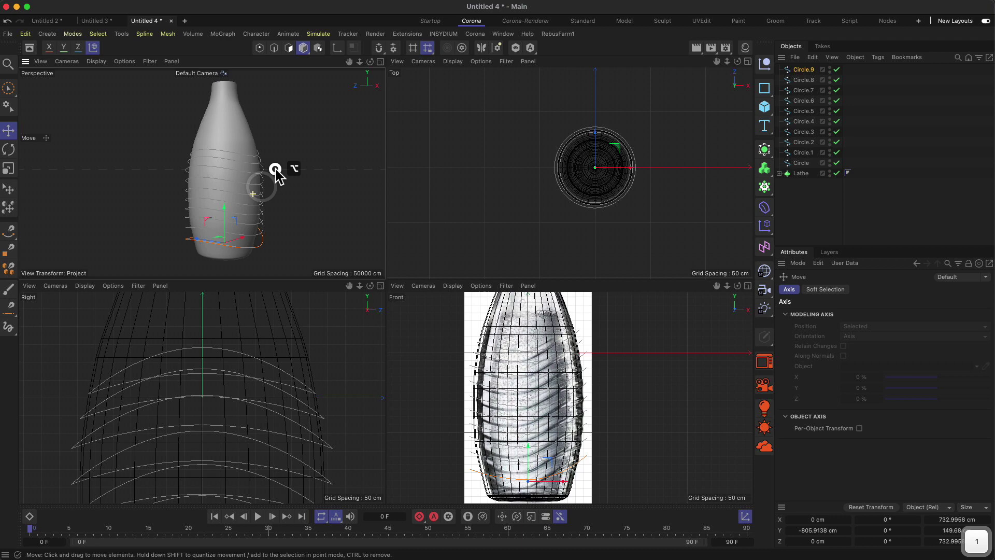
left_click(802, 162, "shift")
right_click(801, 79)
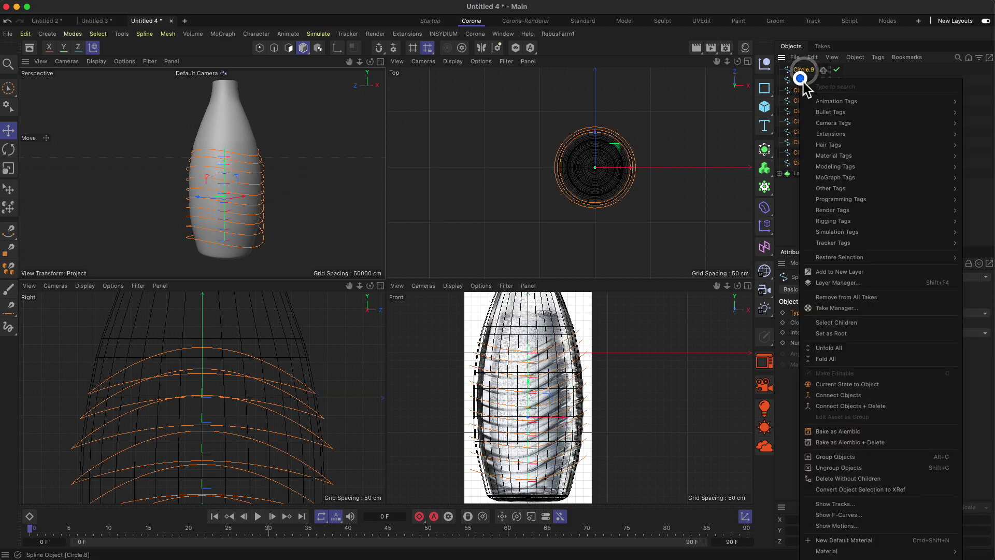
left_click(865, 405)
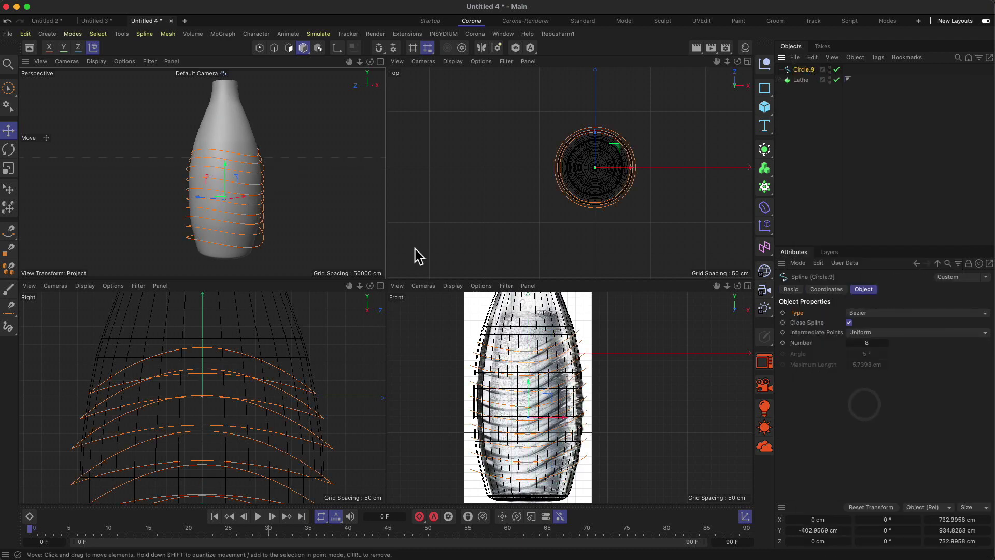
- Project all points of the merged ring spline onto the bottle surface in Spherical mode
left_click(380, 61)
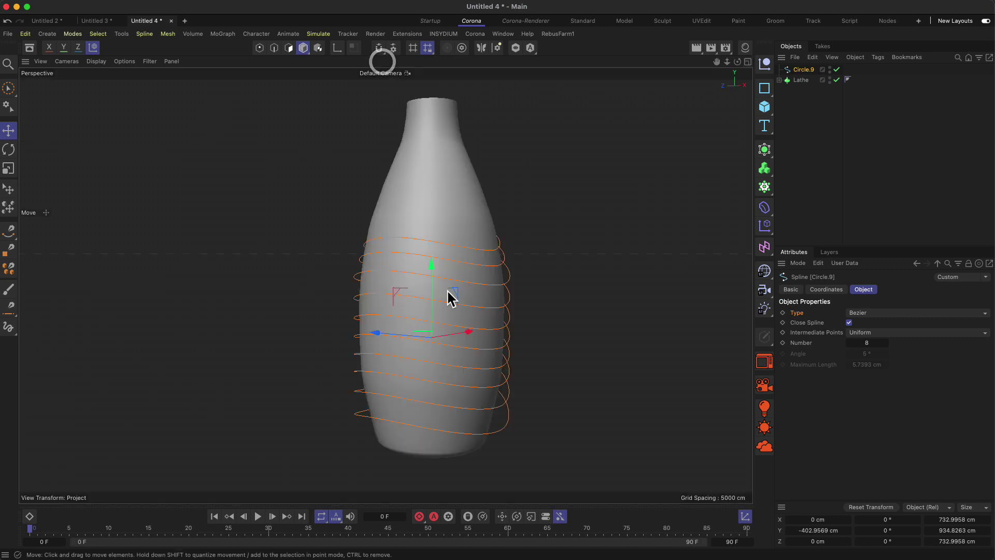
left_click(274, 47)
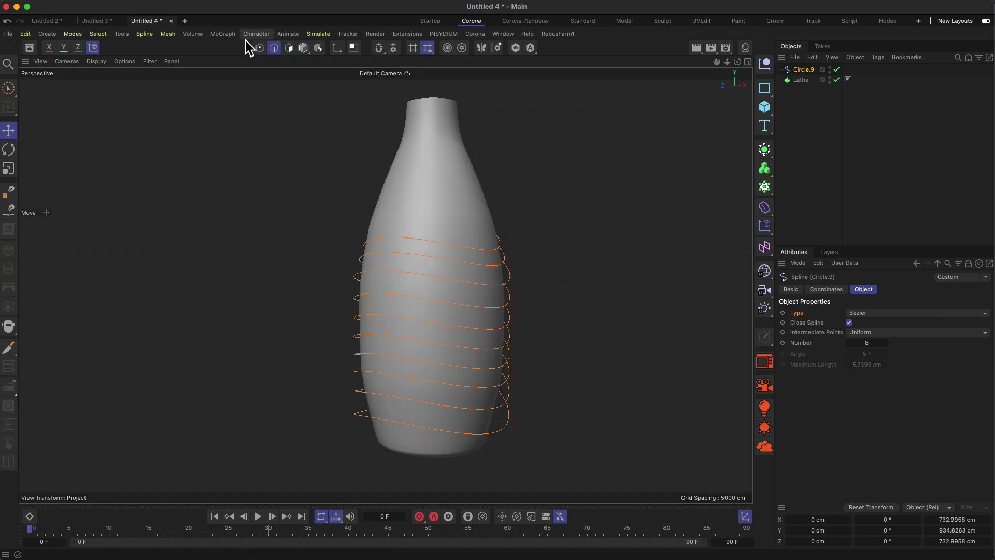
left_click(259, 48)
left_click_drag(501, 171, 557, 267, "alt")
right_click(557, 266)
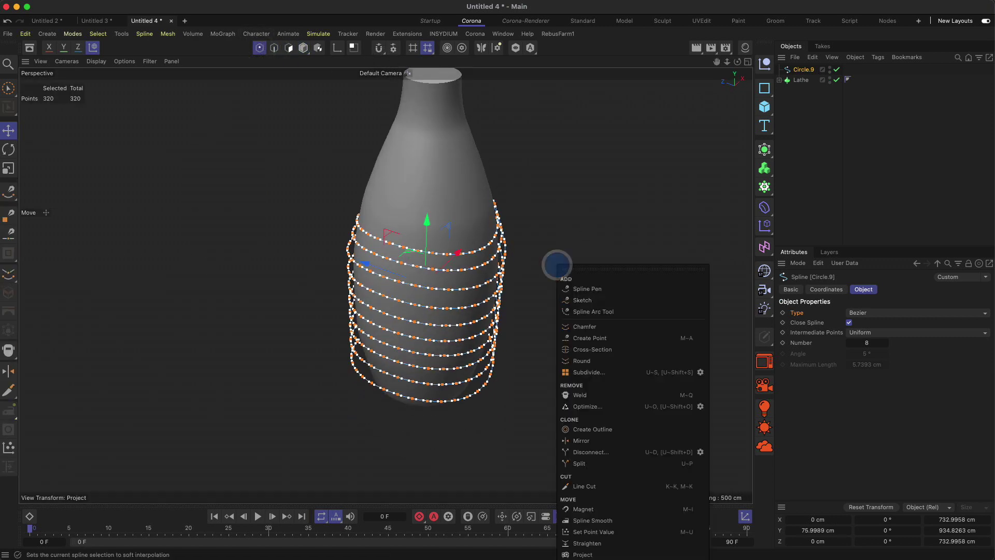
left_click(601, 545)
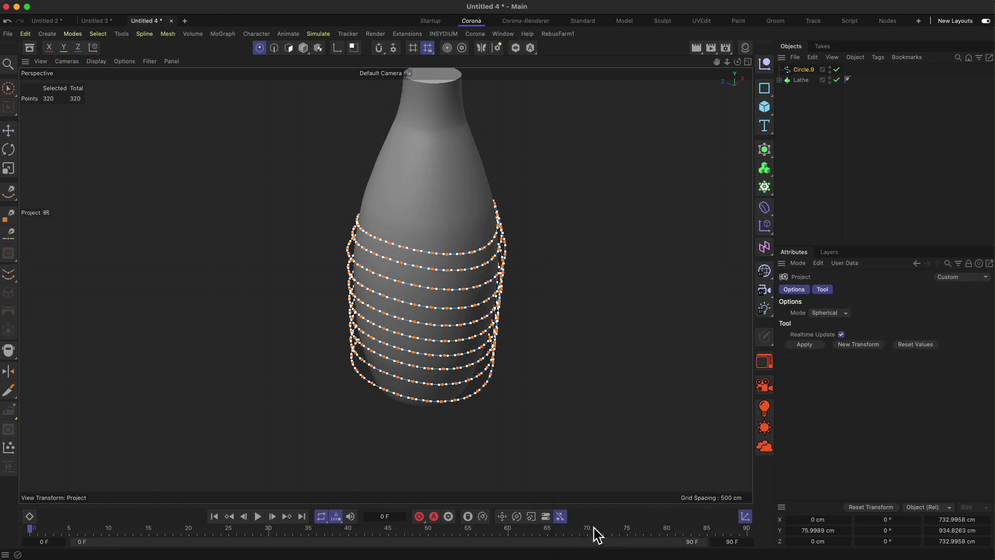
scroll(515, 333, "up", 3)
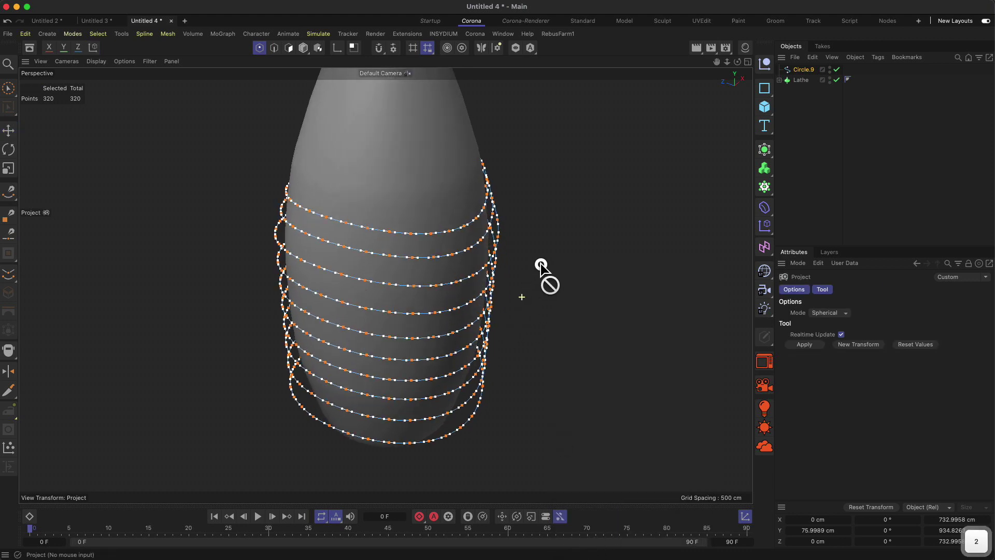
left_click(800, 345)
- Deselect the spline points and examine how the projected rings fit the bottle from several angles
left_click_drag(518, 311, 299, 276, "alt")
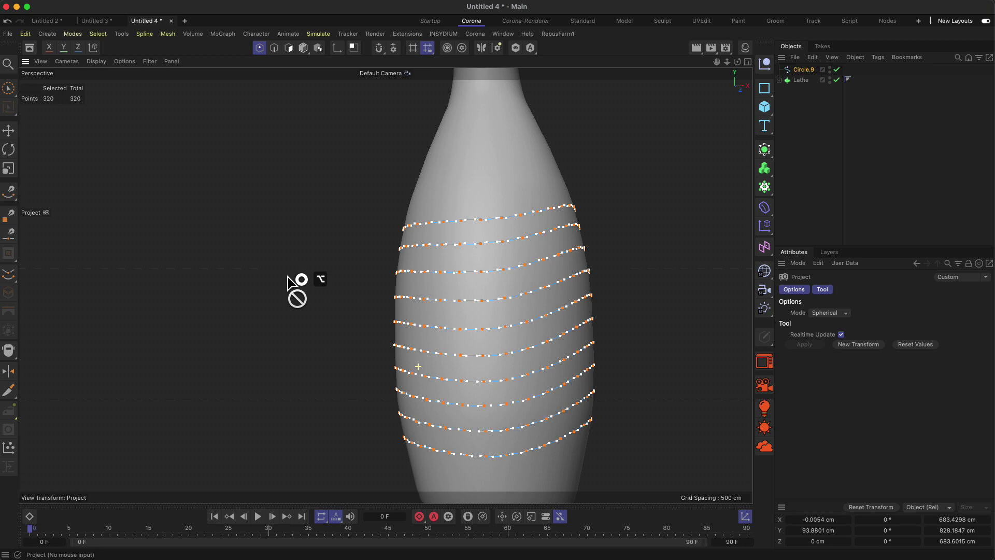
left_click_drag(287, 276, 346, 292, "alt")
key("9")
left_click_drag(554, 242, 509, 271, "alt")
left_click(605, 192)
key("1")
left_click_drag(583, 228, 500, 189)
left_click_drag(400, 280, 484, 249, "alt")
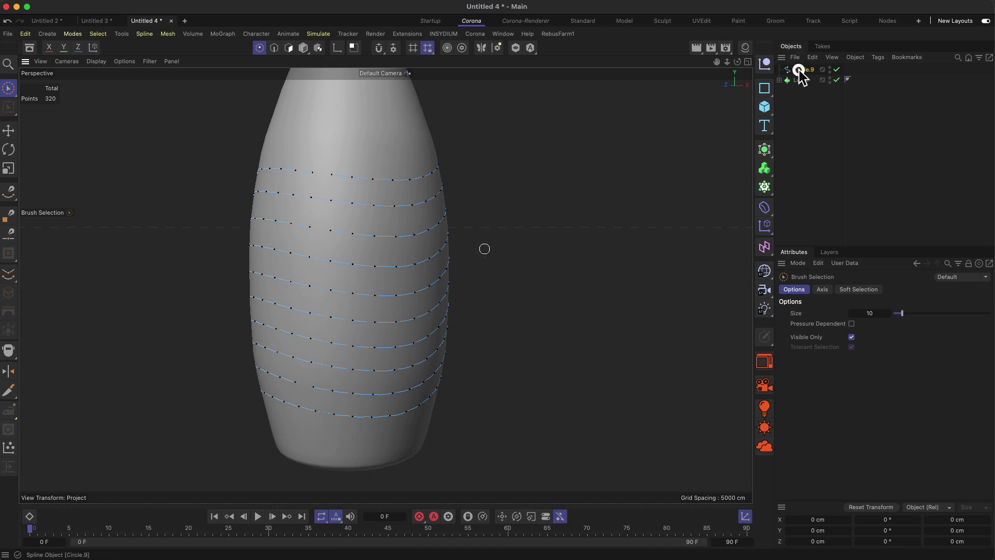
- Add a Circle spline as the profile and a Sweep object for the projected rings
left_click(799, 70)
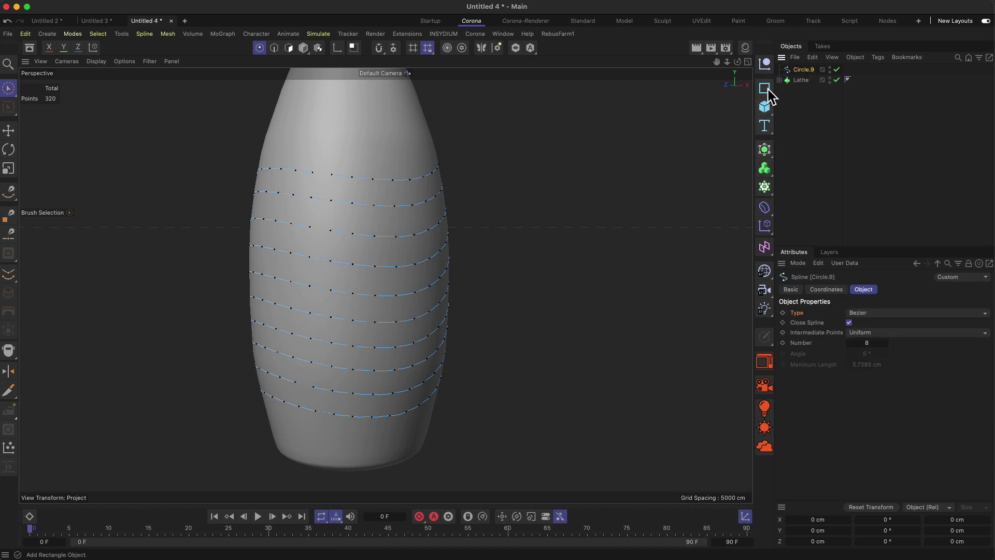
left_click_drag(768, 89, 856, 123)
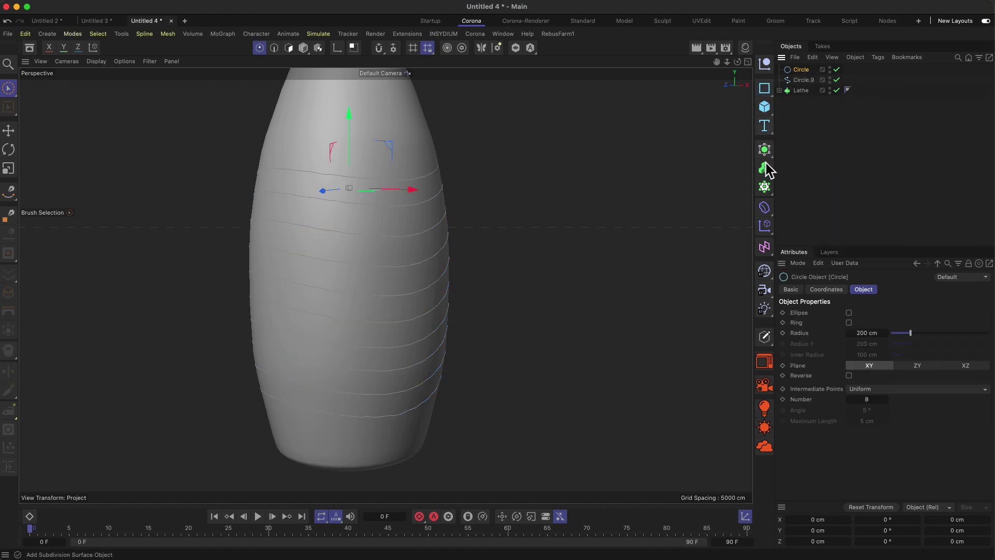
left_click_drag(767, 151, 880, 206)
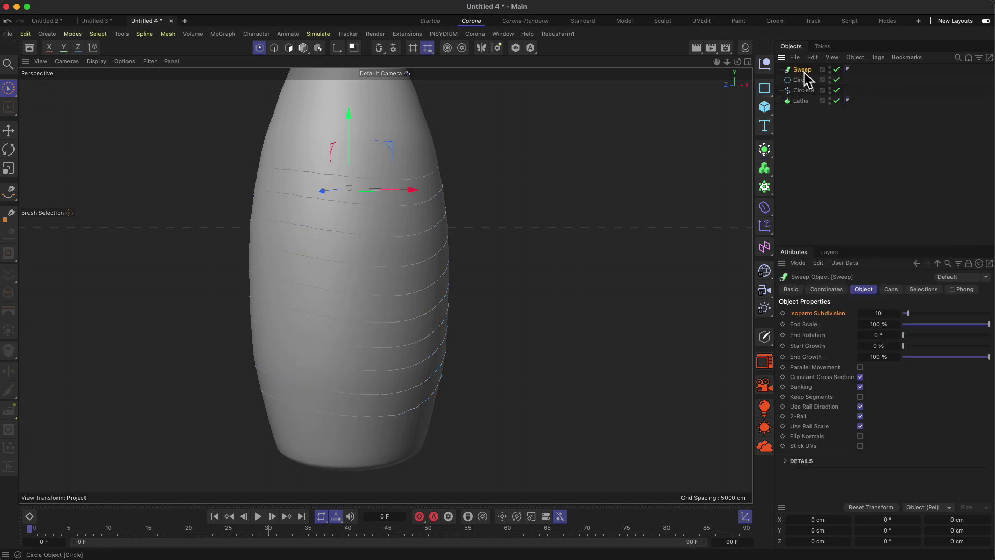
- Nest the profile circle and the merged ring spline inside the Sweep, and set the profile circle's radius to 18 cm
mouse_move(804, 77)
left_mouse_down()
mouse_move(805, 68)
mouse_move(811, 84)
left_mouse_up()
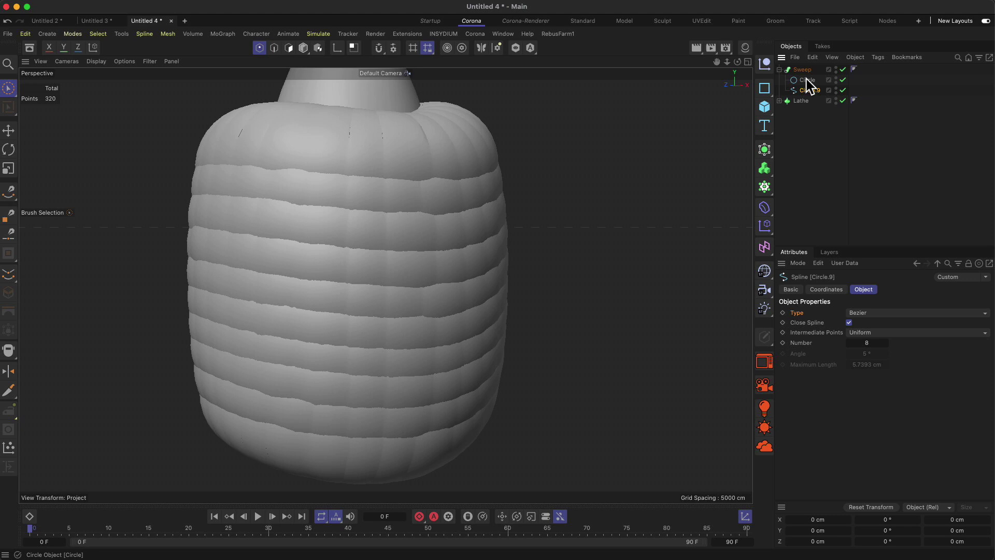
left_click(806, 79)
left_click_drag(910, 333, 893, 335)
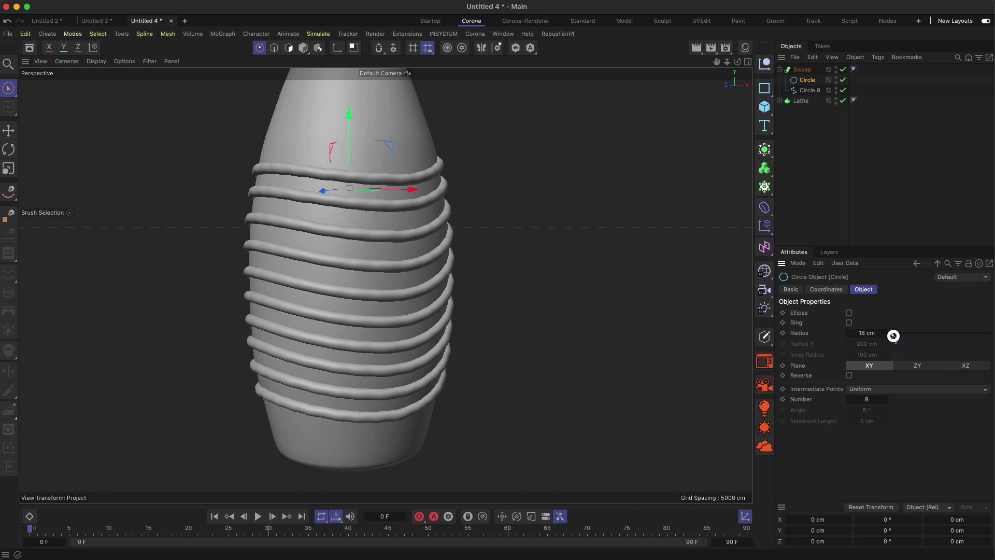
- Compare the swept rings with the reference image and set the profile circle's radius to 19 cm
left_click(747, 61)
key("2")
left_click_drag(513, 375, 551, 349)
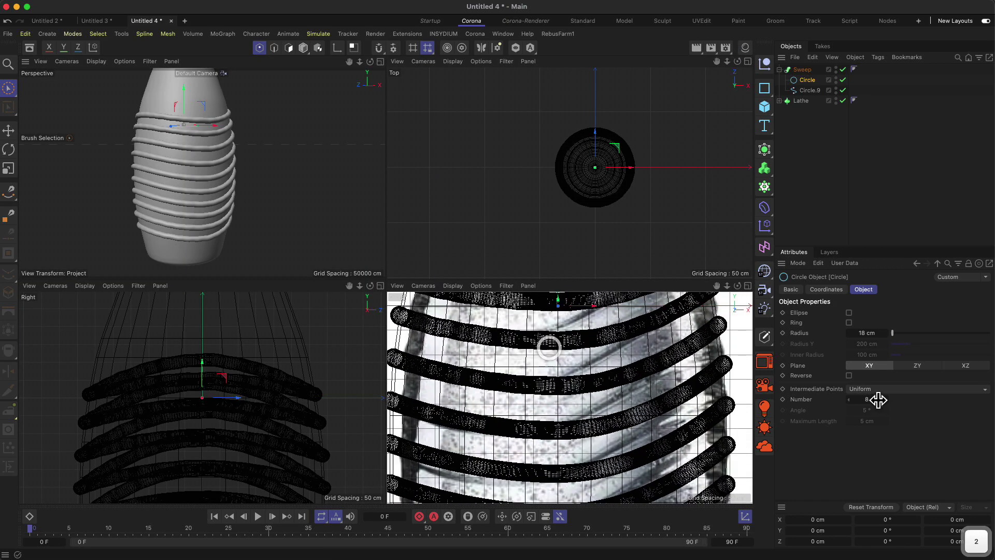
left_click(886, 334)
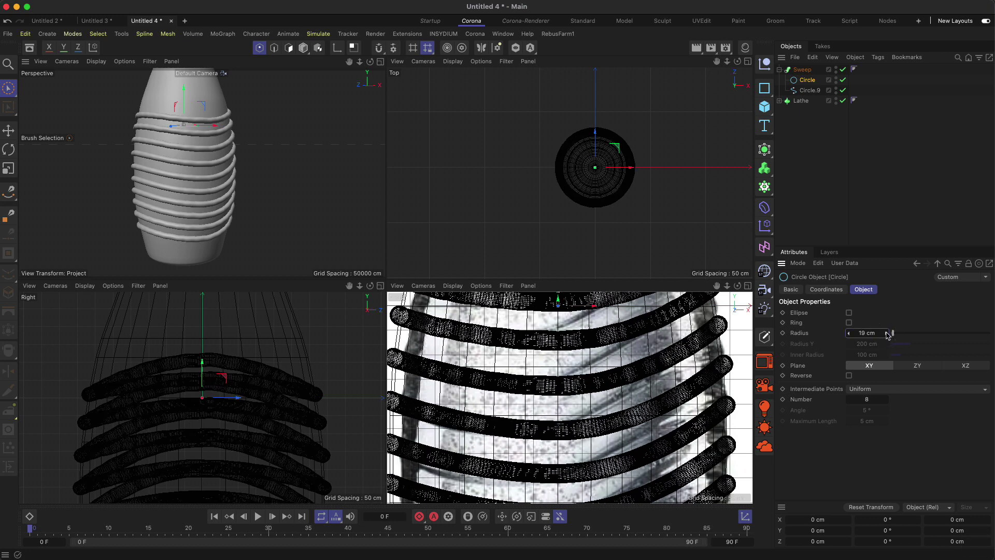
left_click(380, 61)
left_click_drag(383, 78, 432, 201, "alt")
key("1")
left_click_drag(435, 218, 462, 269)
key("2")
left_click_drag(462, 269, 455, 295)
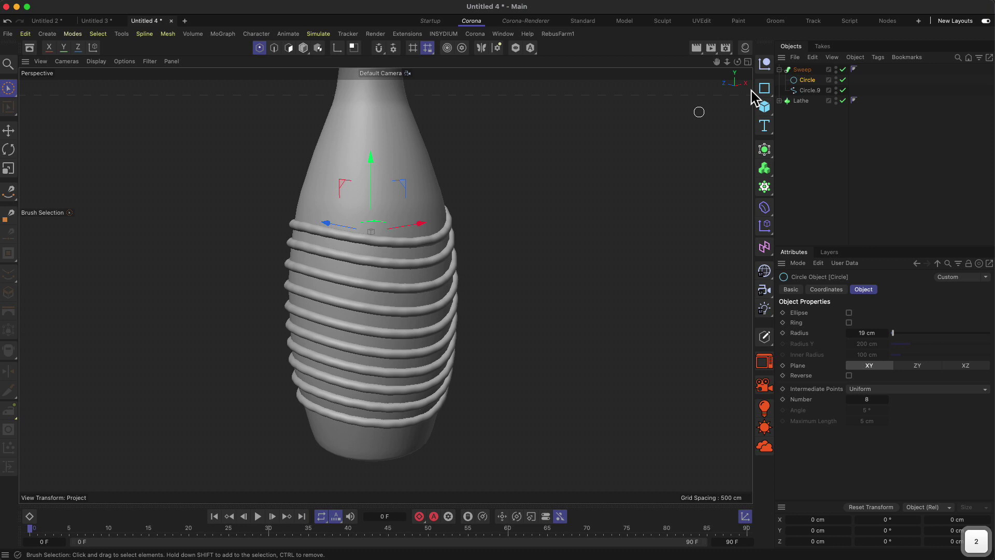
- Add a Volume Builder and place the Sweep and the Lathe inside it
left_click(804, 70)
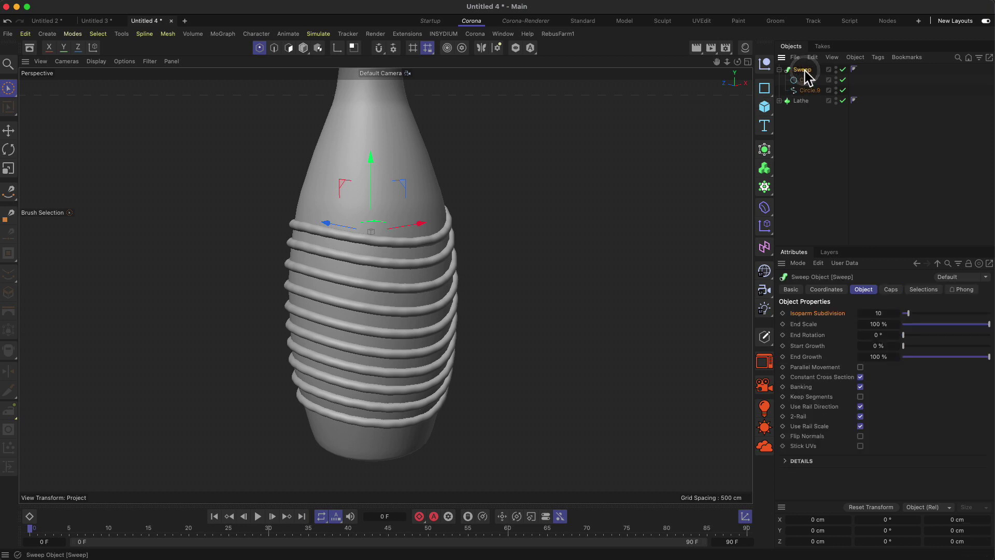
key("1")
left_click_drag(479, 208, 486, 278)
key("2")
key("1")
left_click_drag(481, 255, 470, 239)
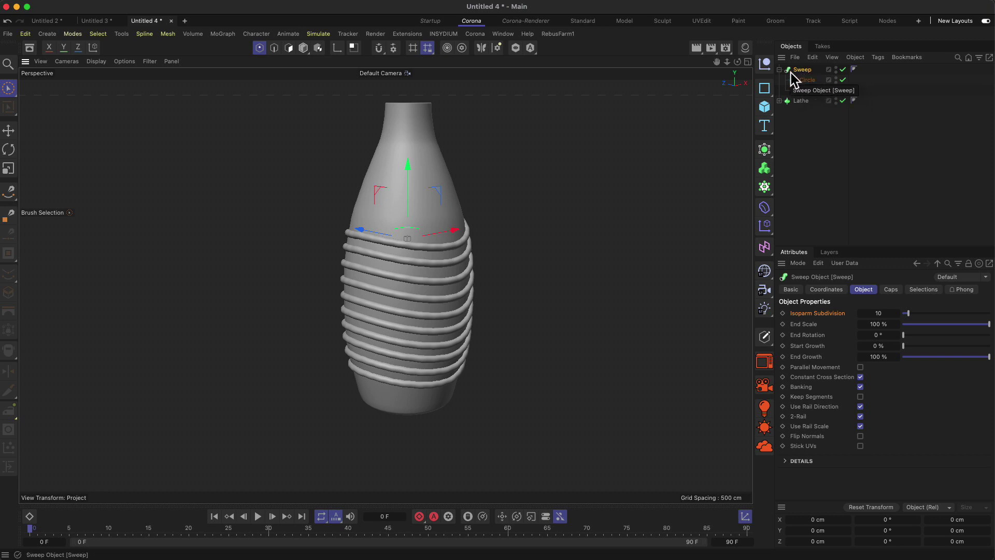
left_click(765, 168)
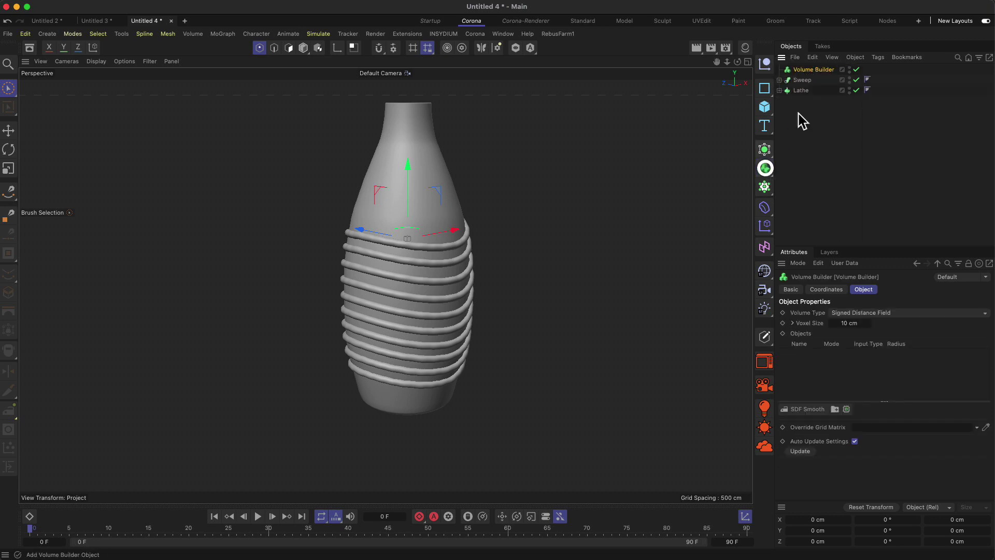
left_click_drag(815, 110, 807, 69)
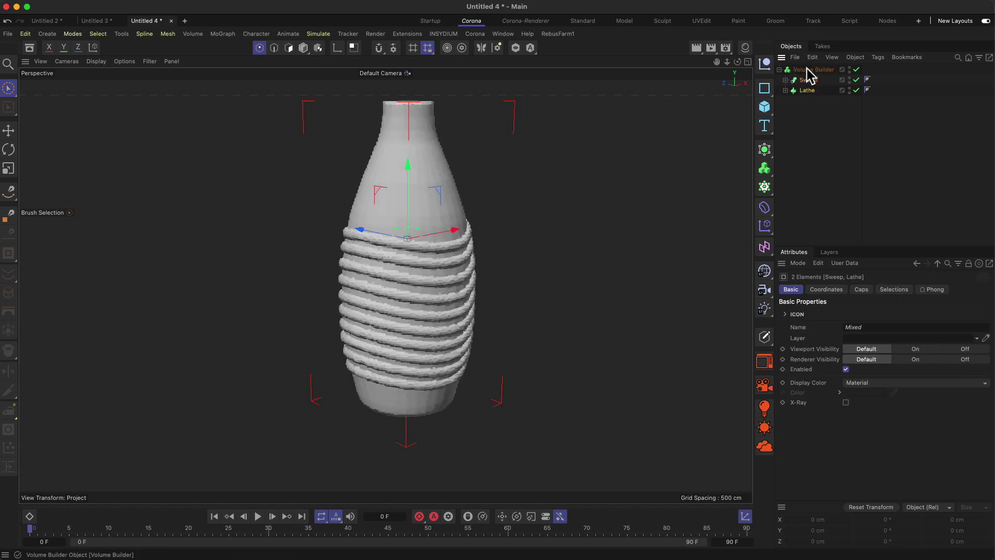
- Add an SDF Smooth filter to the Volume Builder and set its voxel size to 2 cm
left_click(812, 69)
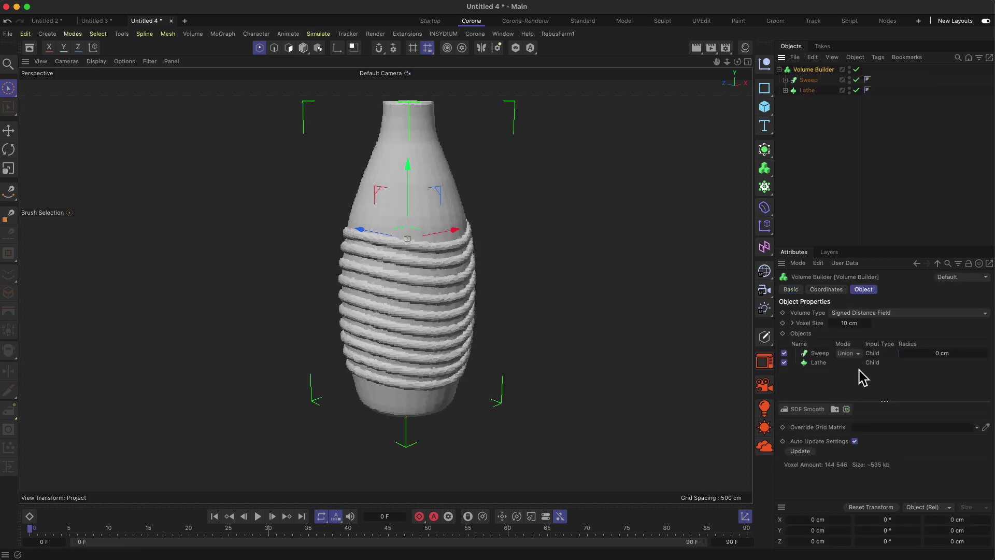
left_click(806, 408)
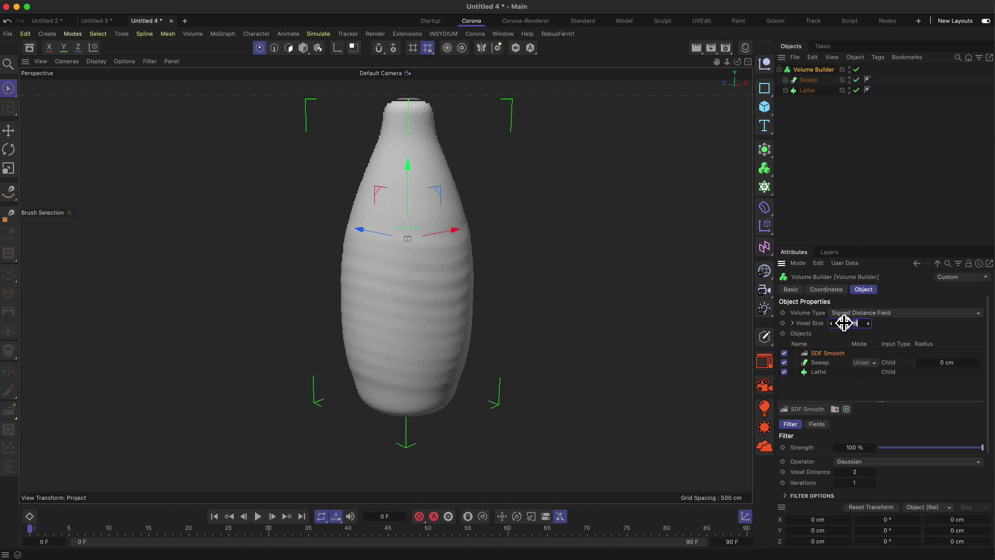
type("2")
key("Return")
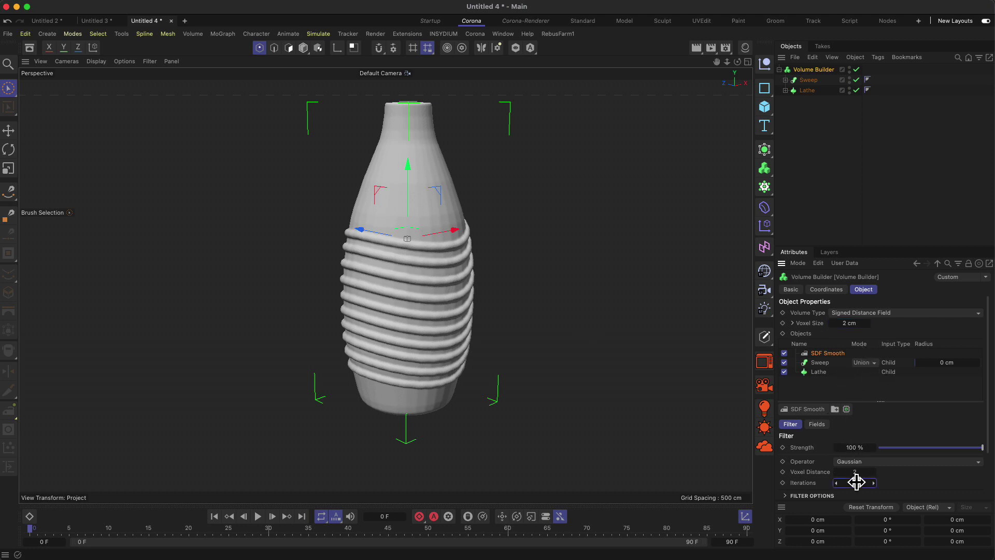
- Try SDF Smooth with 2 iterations and a voxel distance of 4, and inspect the blended rings
type("2")
key("Return")
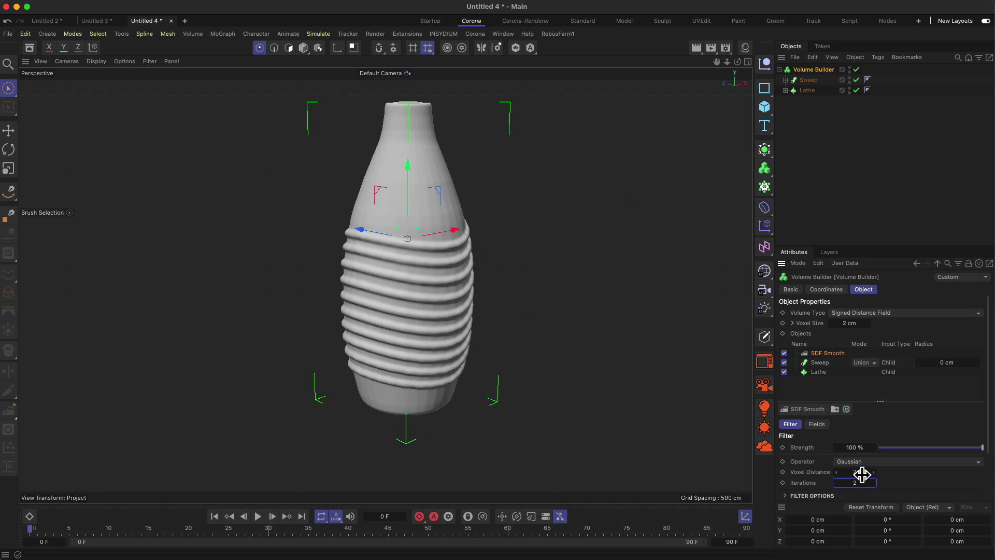
left_click(865, 472)
type("4")
key("Return")
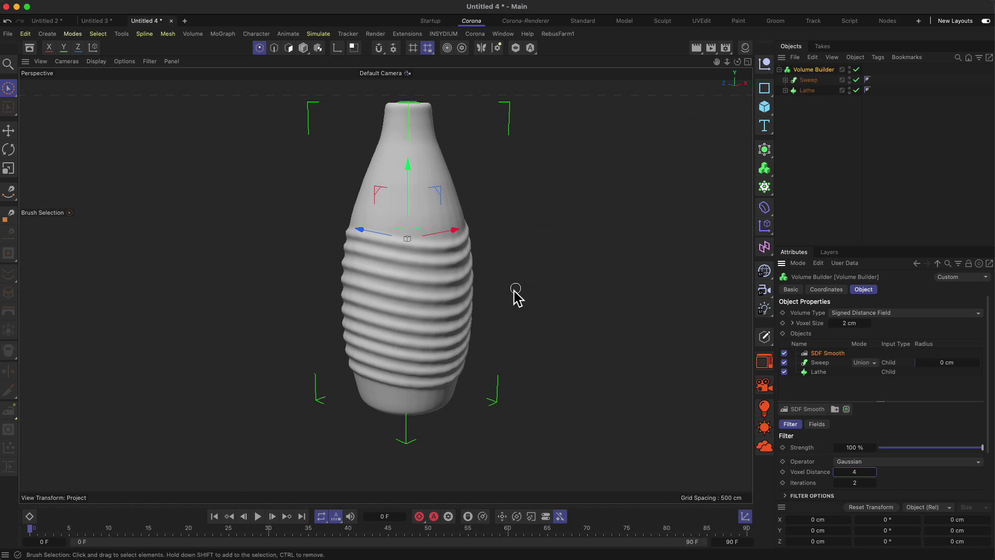
left_click_drag(435, 325, 444, 295, "alt")
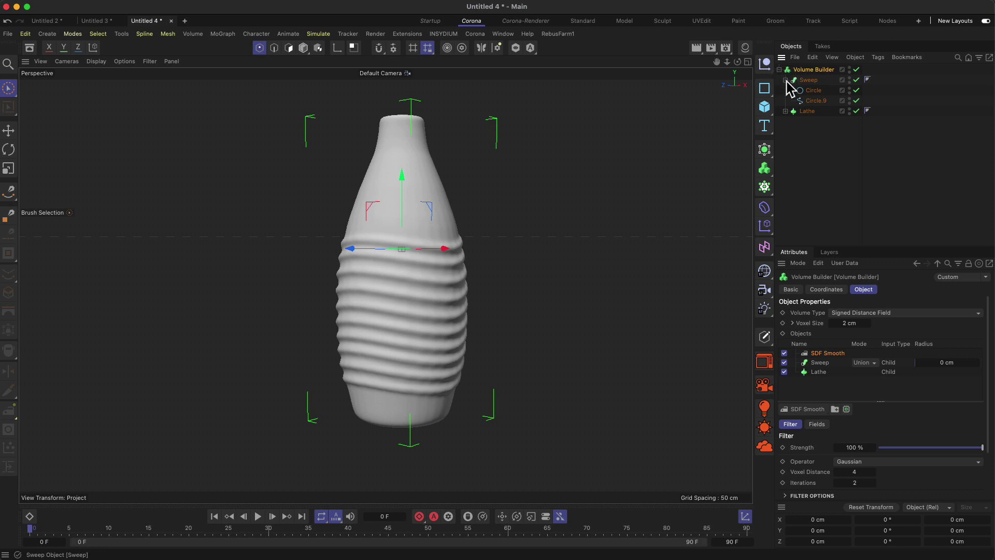
left_click_drag(389, 300, 455, 273, "alt")
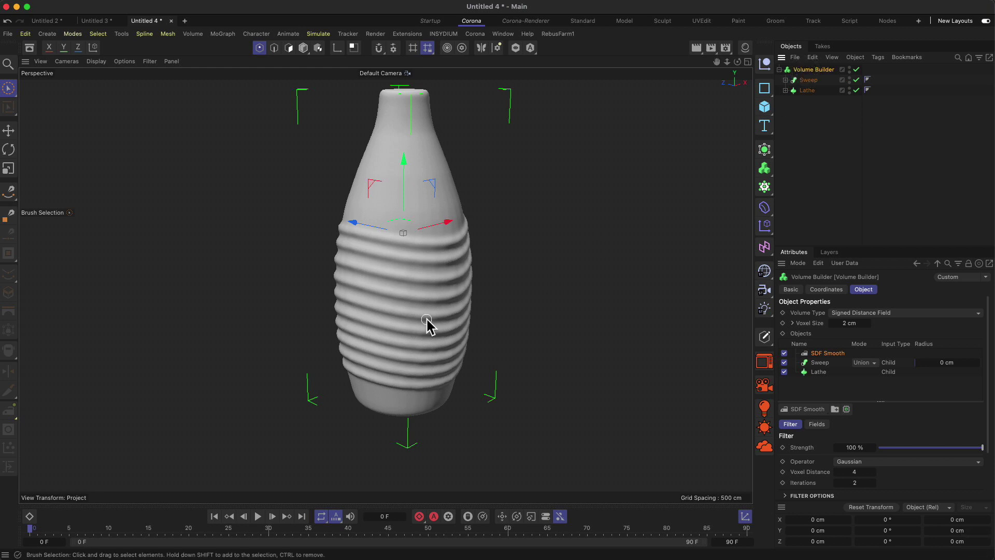
left_click_drag(426, 326, 428, 311, "alt")
- Set the SDF Smooth filter's voxel distance to 3
left_click_drag(859, 473, 863, 475)
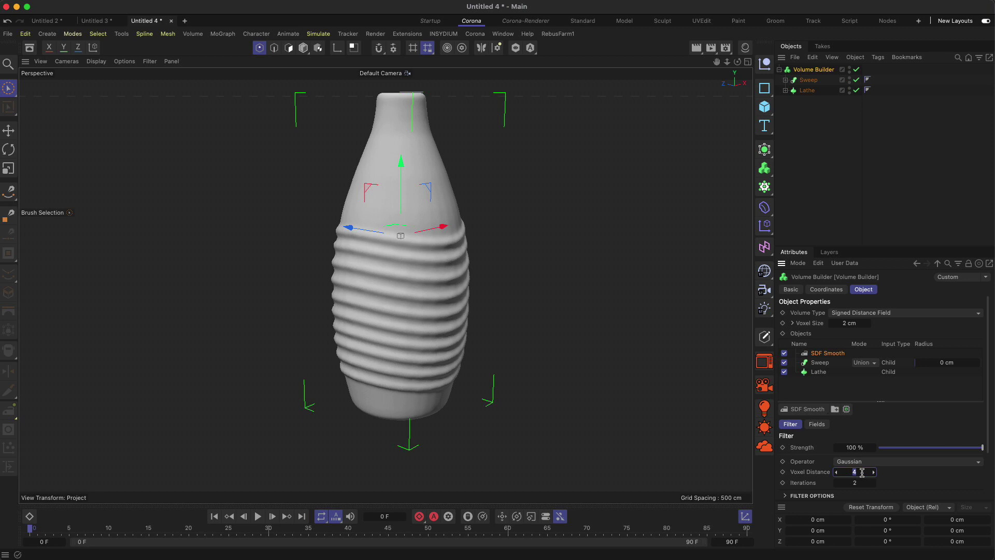
type("3")
key("Return")
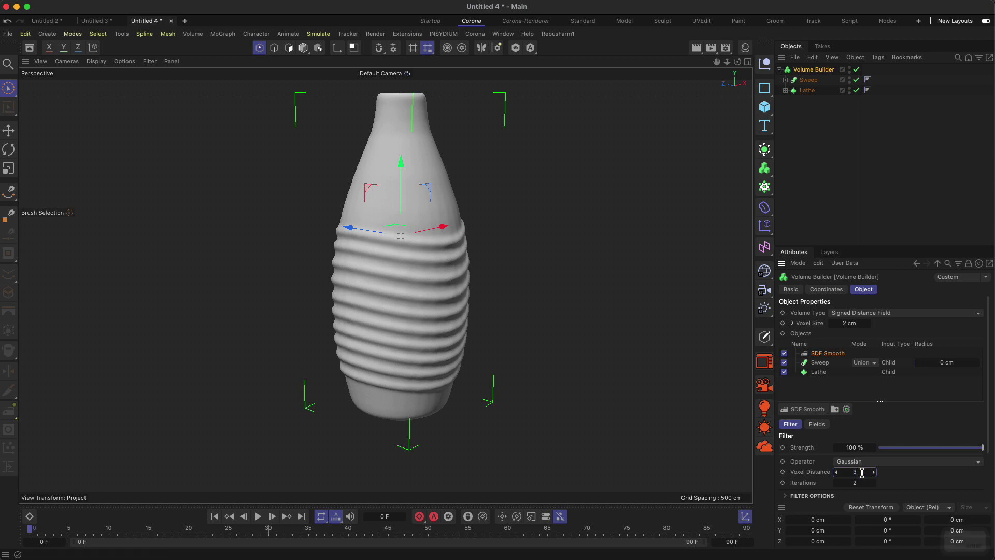
left_click_drag(456, 303, 473, 284, "alt")
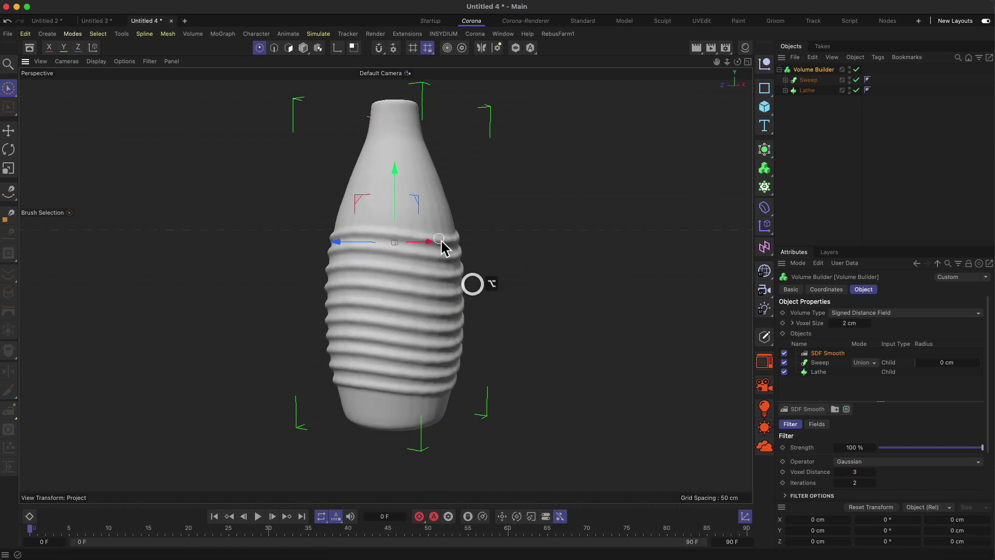
- Try 5 iterations for the SDF Smooth filter
left_click(855, 482)
type("3")
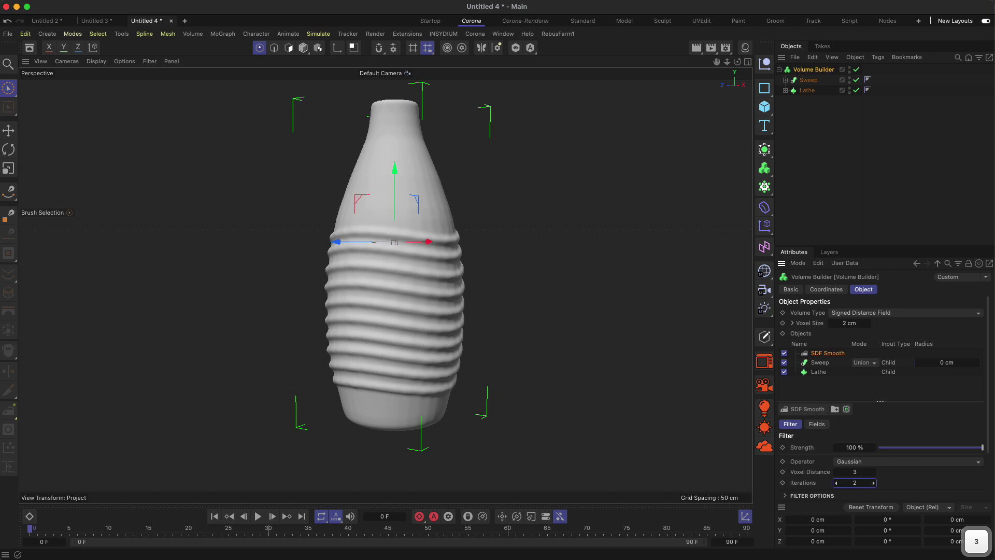
left_click(879, 482)
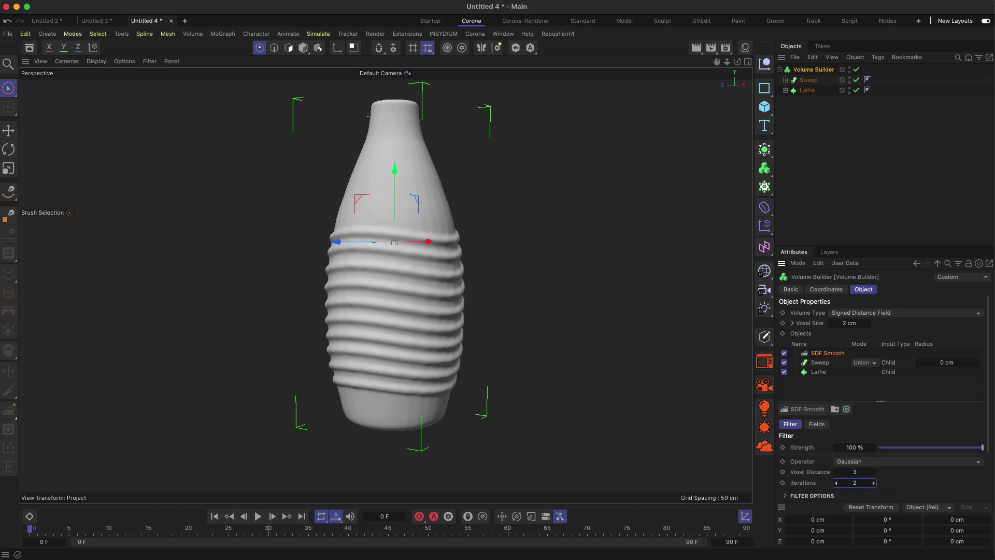
type("5")
key("Return")
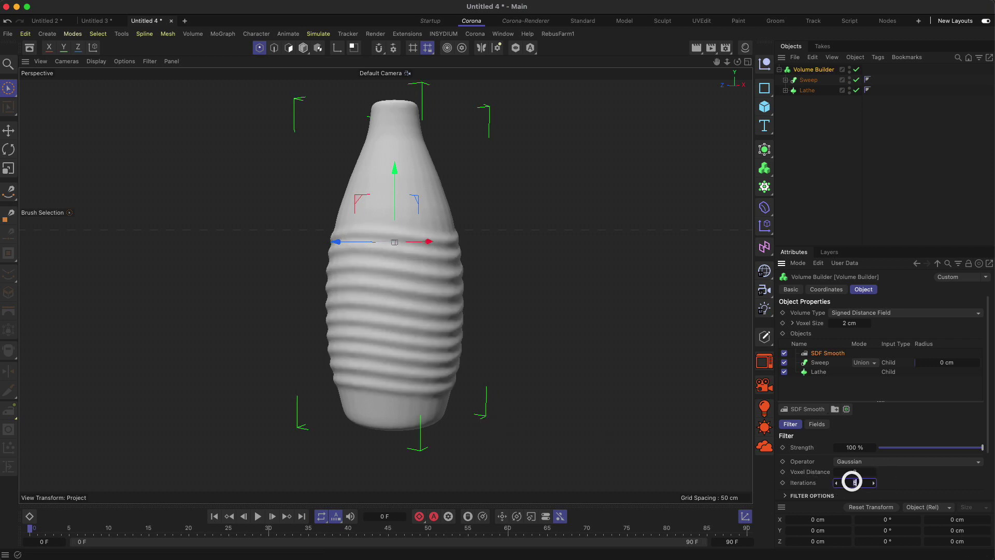
- Set the SDF Smooth filter to 3 iterations and inspect the bottle's grooves
type("34")
key("BackSpace")
key("Return")
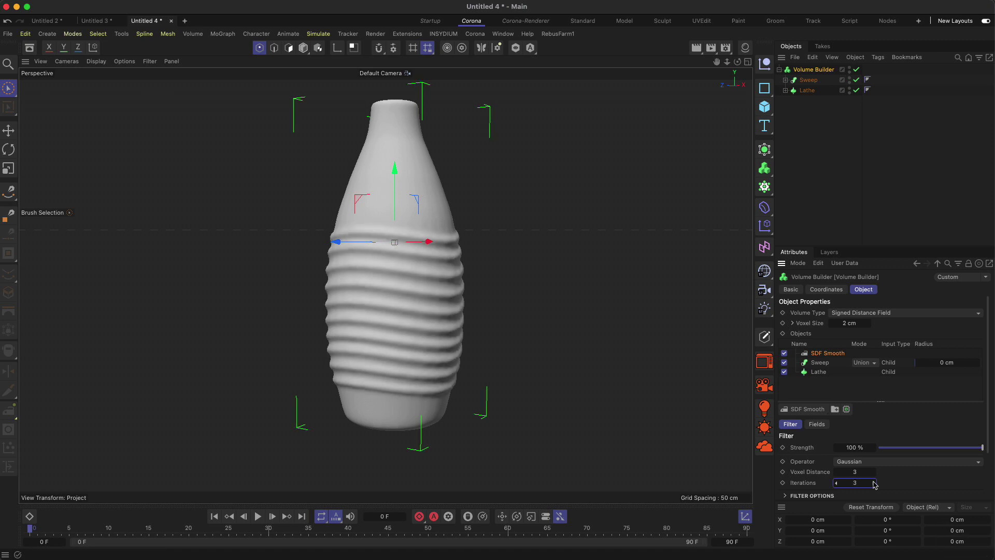
left_click_drag(455, 185, 435, 199, "alt")
mouse_move(492, 250)
left_mouse_down("alt")
mouse_move(500, 276)
mouse_move(494, 238)
mouse_move(420, 260)
mouse_move(484, 251)
left_mouse_up("alt")
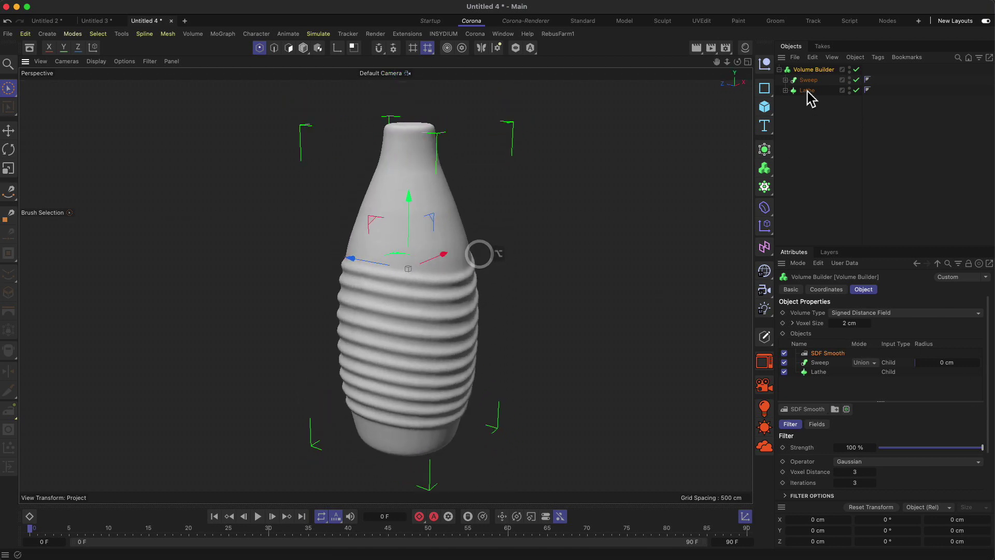
- Add a Volume Mesher and place the Volume Builder inside it to turn the volume into a mesh
left_click_drag(766, 149, 802, 136)
left_click_drag(764, 168, 822, 203)
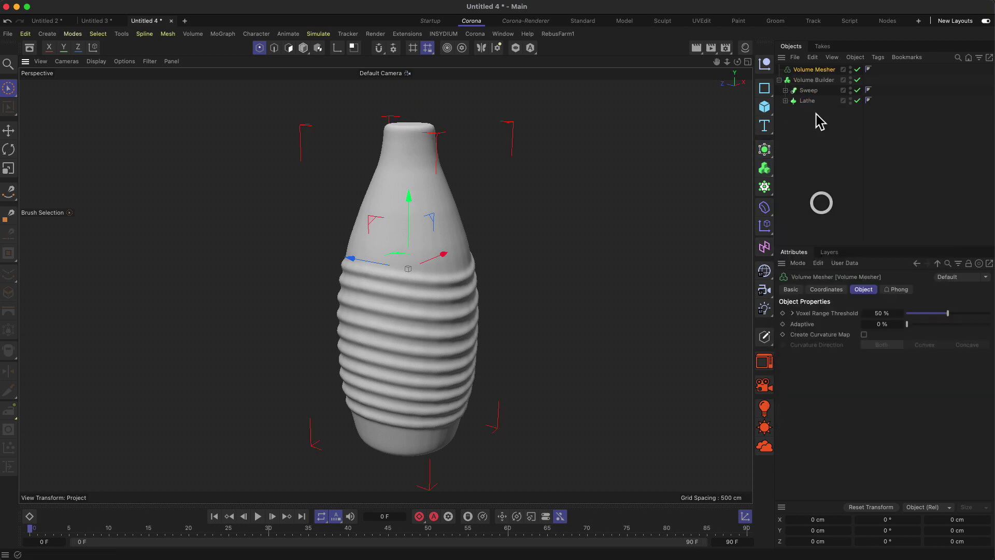
left_click_drag(811, 80, 817, 73)
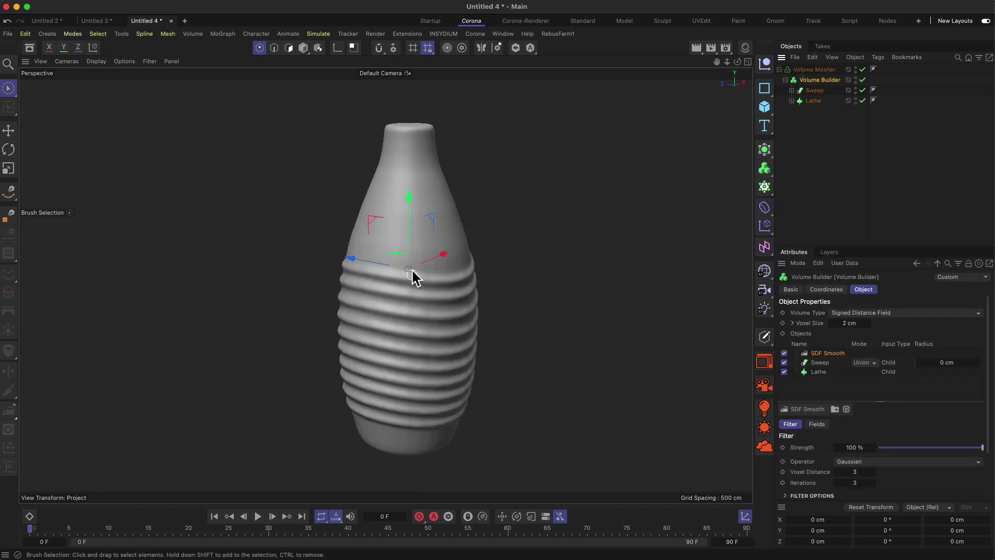
left_click_drag(413, 275, 494, 224, "alt")
key("2")
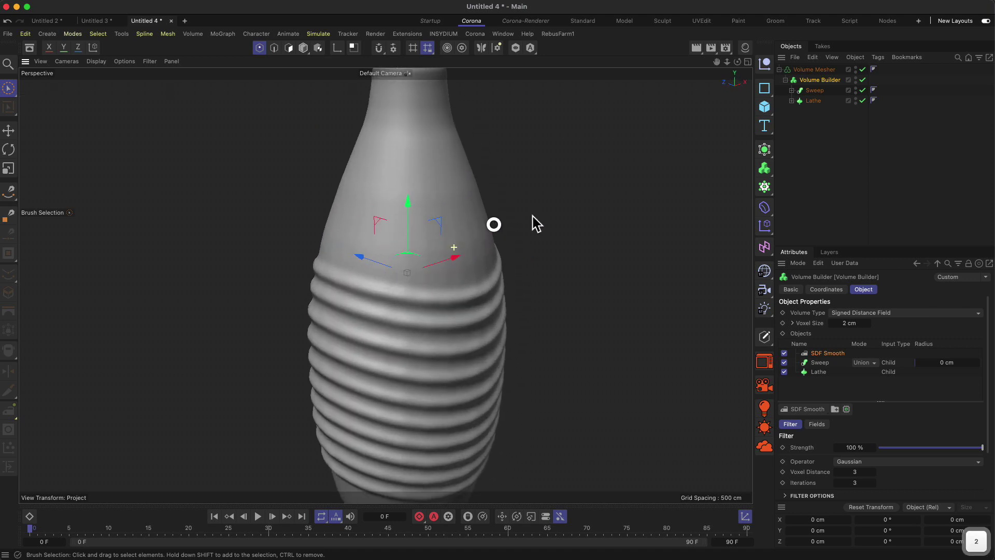
- Set the Lathe's Subdivision to 64 and inspect the bottle's smoothness from several angles
left_click(797, 102)
left_click(792, 101)
left_click(811, 102)
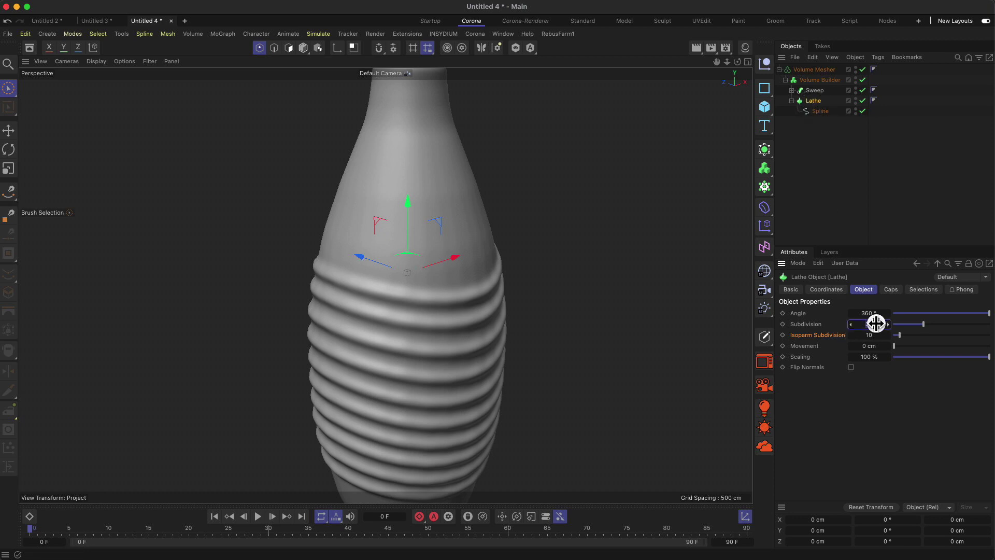
type("64")
key("Return")
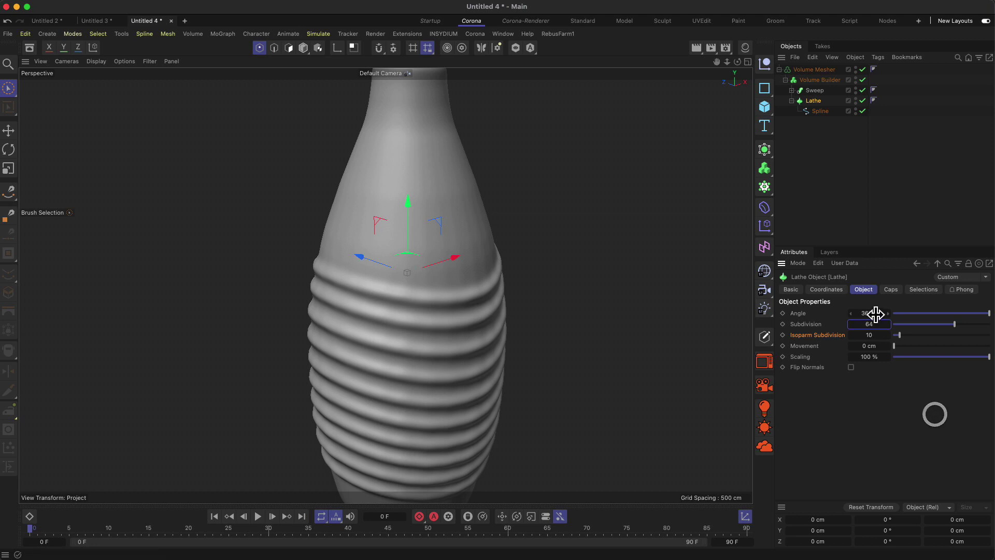
left_click(582, 249)
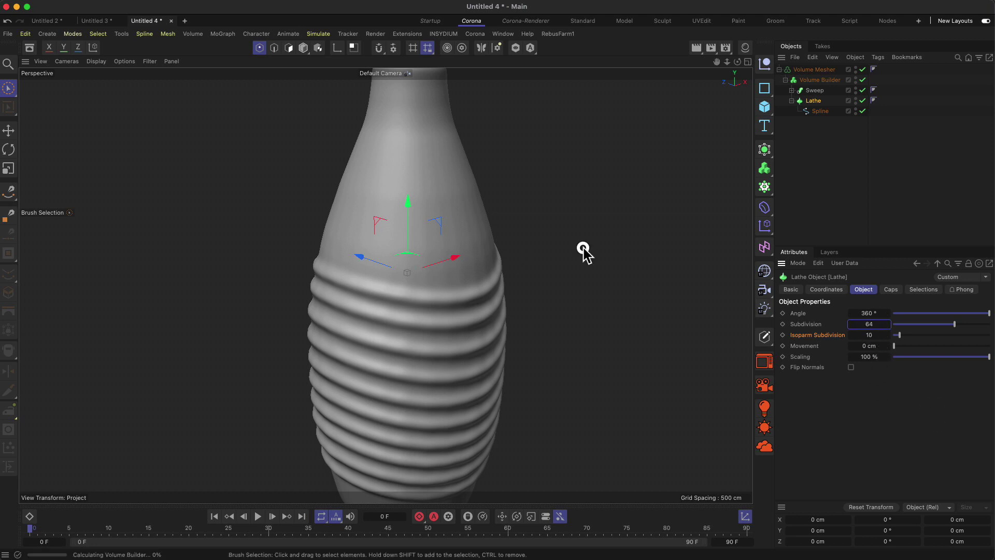
left_click_drag(408, 270, 402, 269, "alt")
left_click_drag(499, 299, 351, 312, "alt")
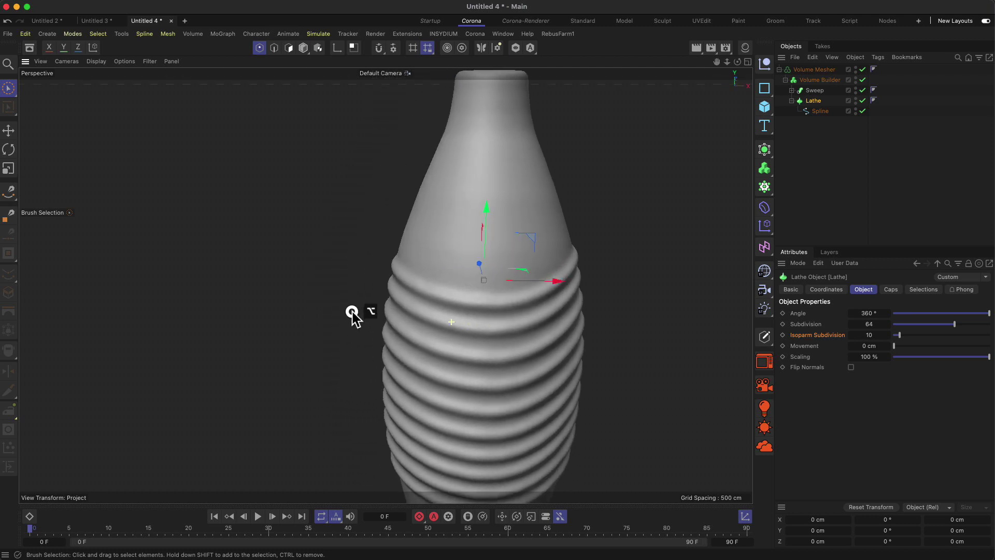
left_click_drag(527, 261, 471, 195, "alt")
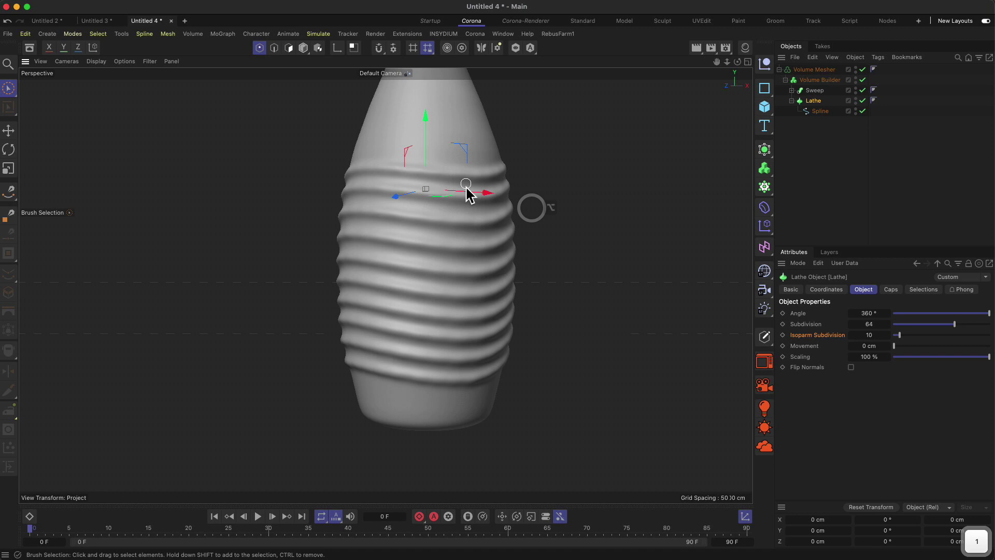
left_click_drag(447, 244, 511, 257, "alt")
right_click_drag(454, 253, 451, 324, "alt")
left_click_drag(424, 231, 495, 272, "alt")
- Add a Remesh generator and place the Volume Mesher inside it
left_click(805, 70)
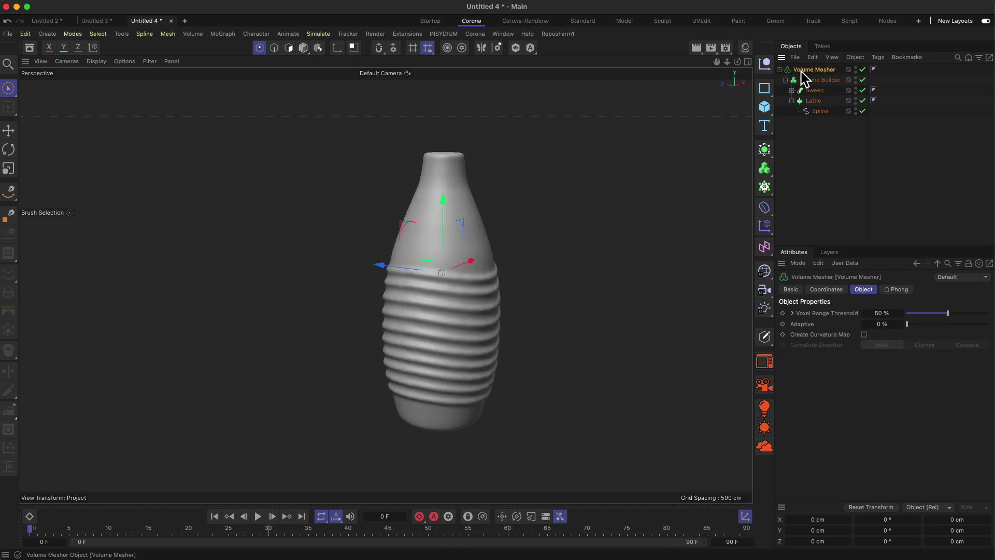
left_click(765, 151)
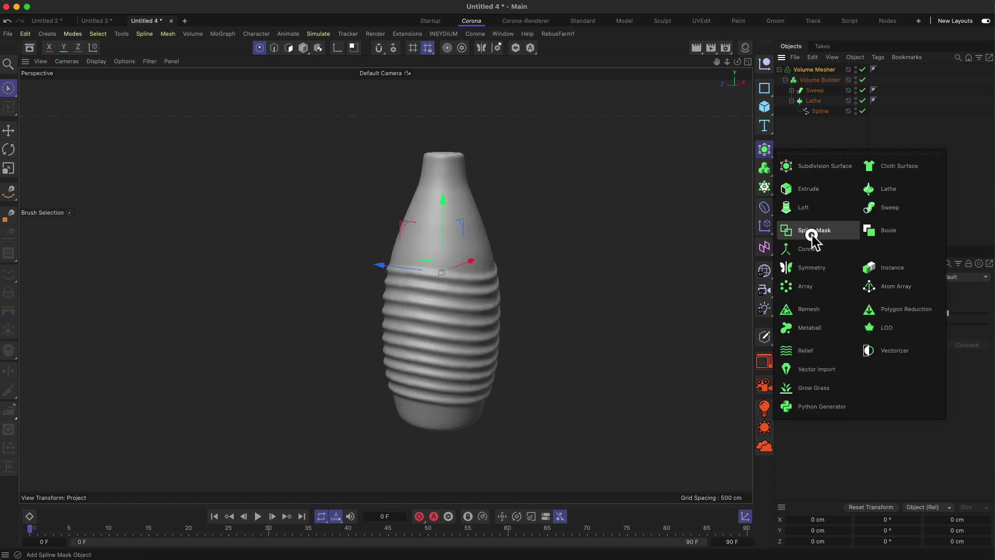
left_click(806, 309)
left_click_drag(807, 80, 805, 70)
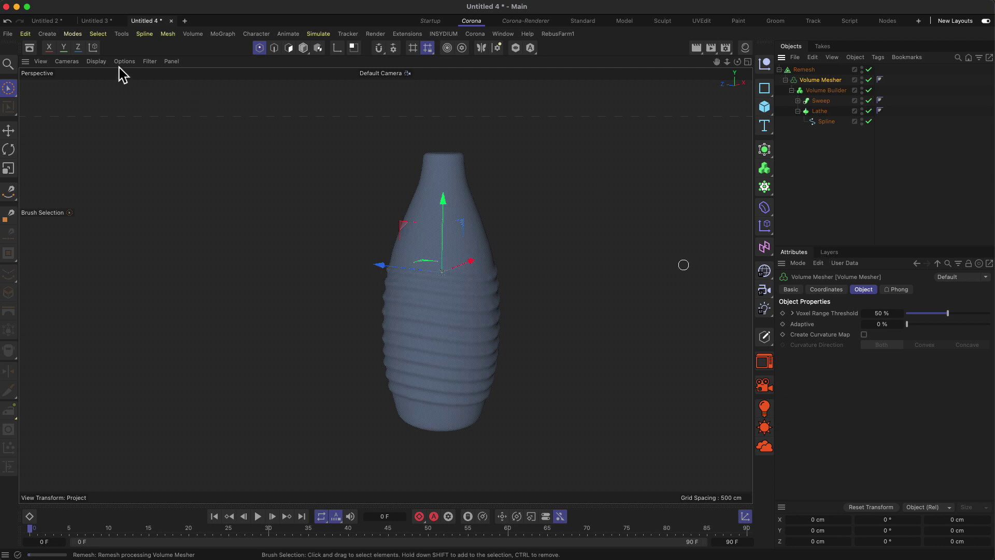
- Display the bottle with shading and mesh lines to examine its polygon density
left_click(96, 61)
left_click(113, 94)
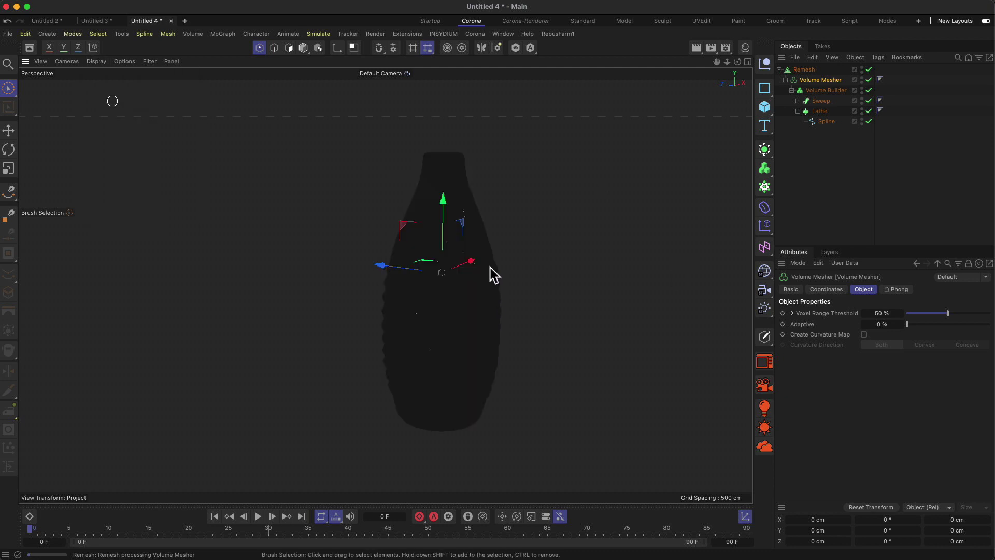
key("2")
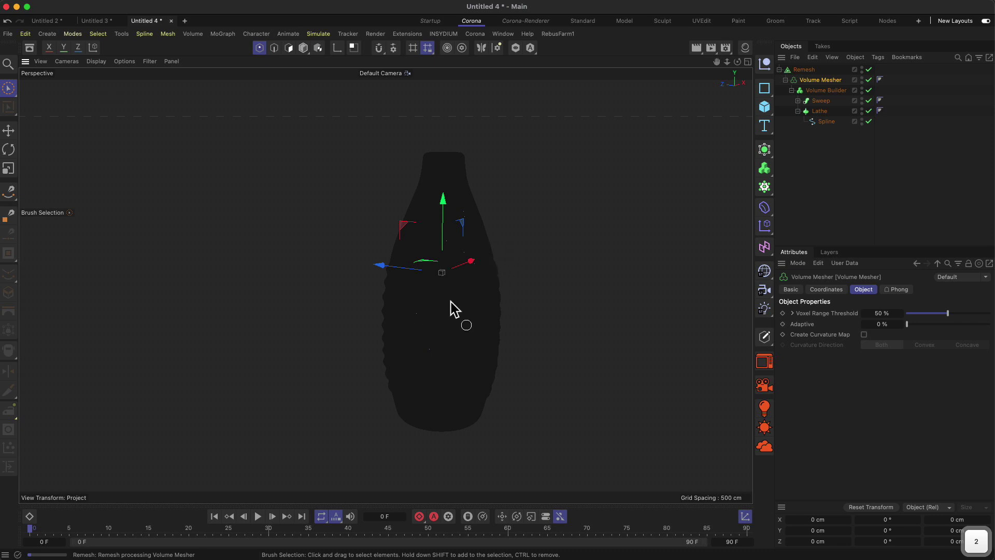
left_click(471, 242)
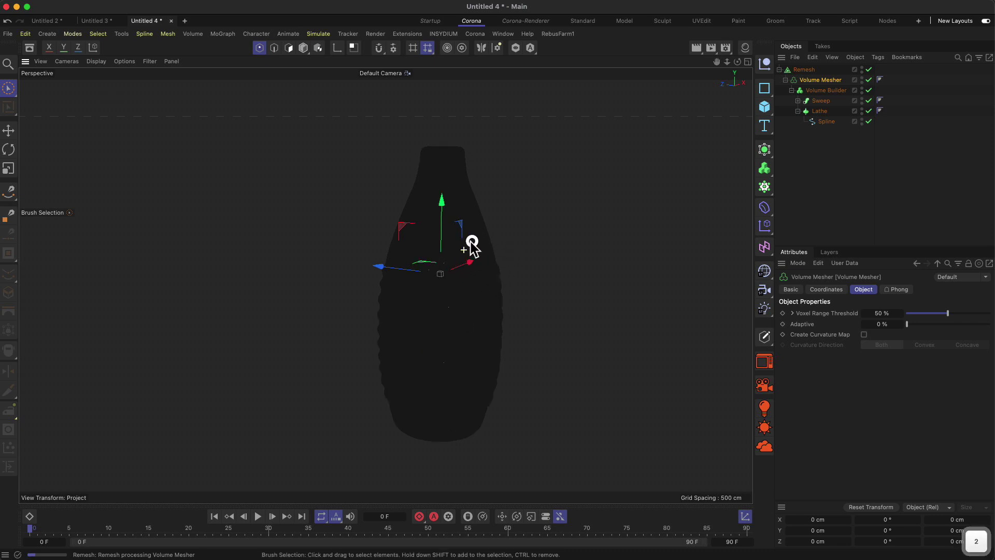
left_click(458, 284)
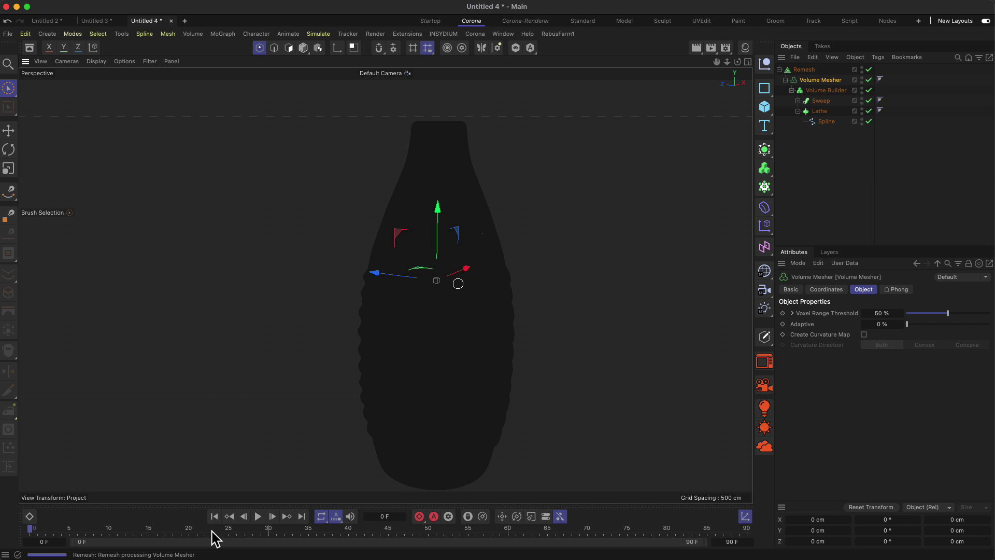
- Set the Remesh generator's Mesh Density to 20% and inspect the bottle's mesh
left_click(804, 69)
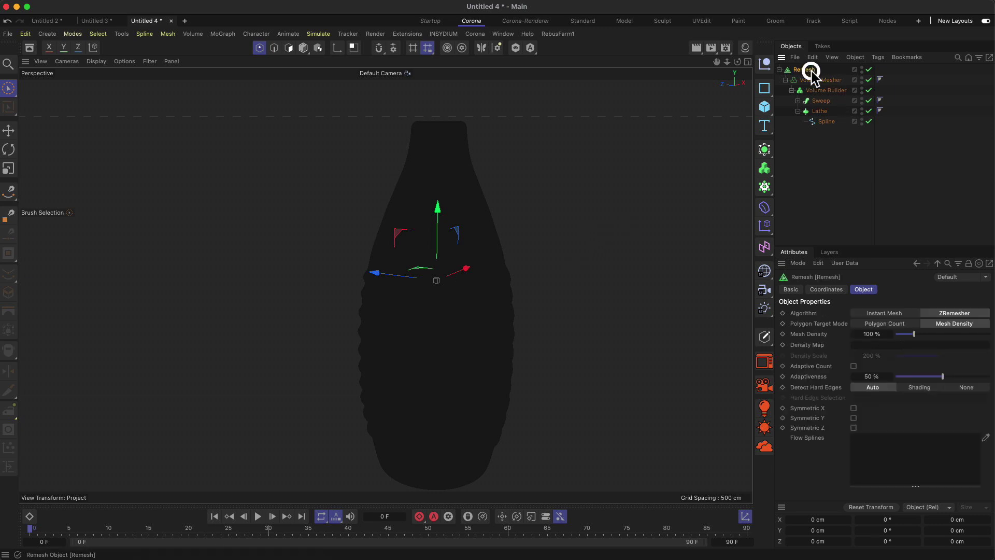
double_click(873, 334)
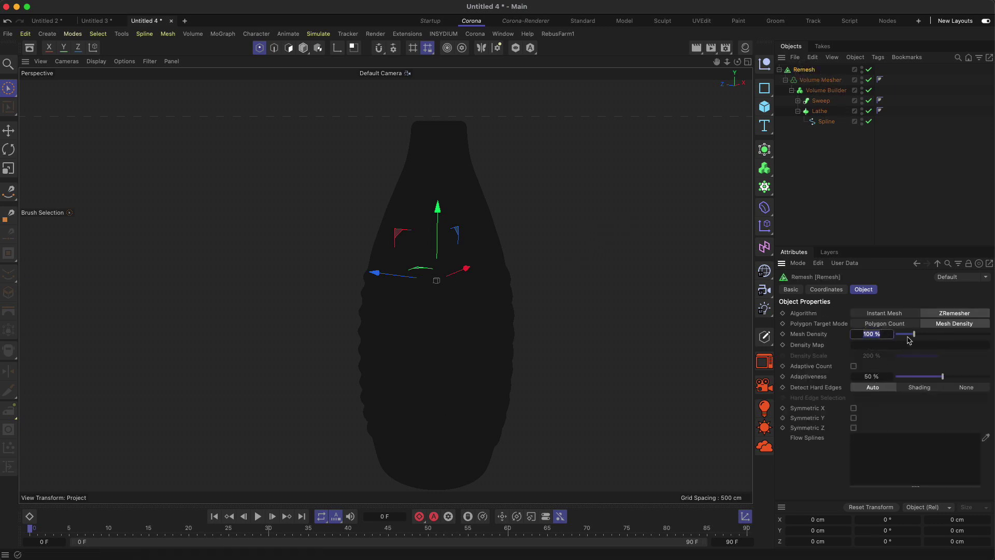
type("20")
key("Return")
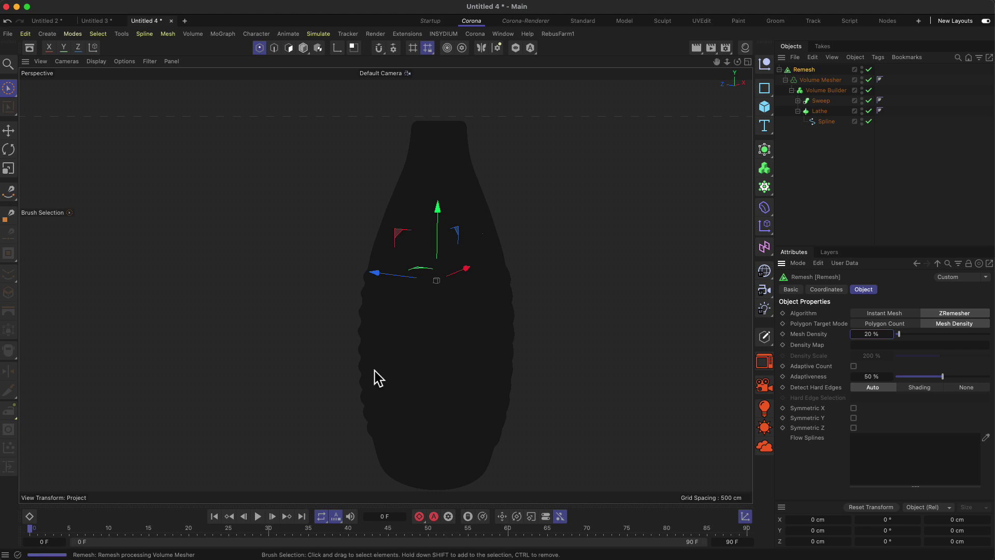
key("2")
left_click_drag(438, 300, 489, 317)
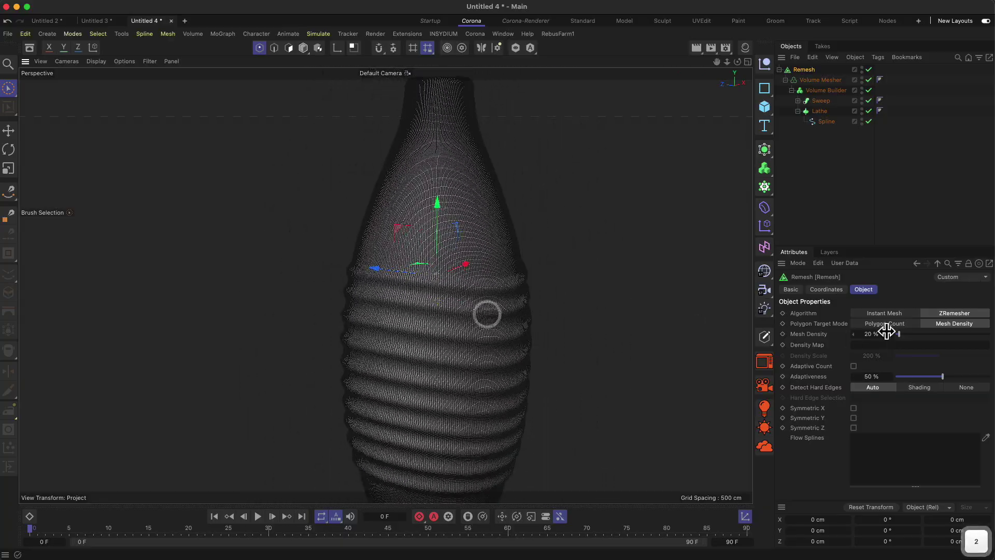
- Reduce the Remesh generator's Mesh Density to 5% and inspect the bottle's mesh flow
double_click(866, 333)
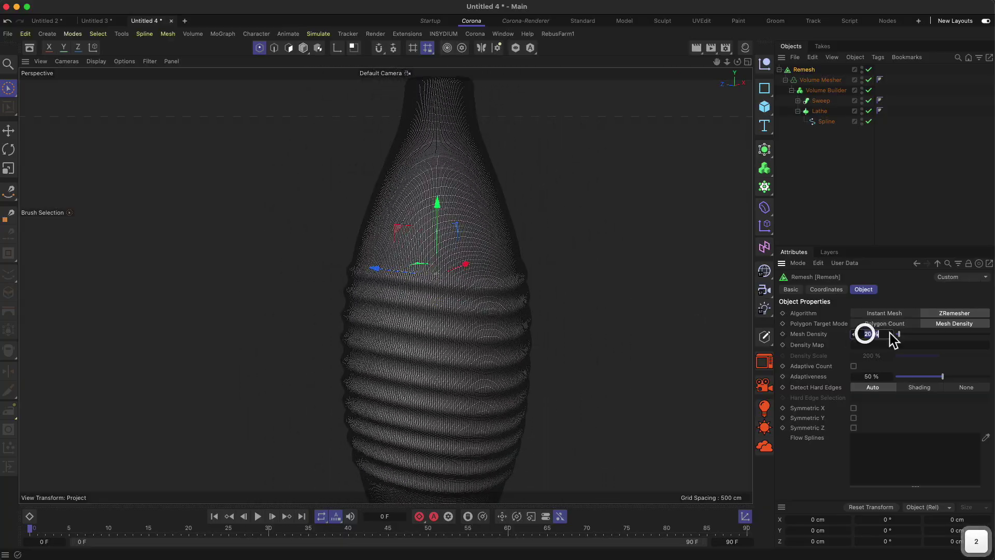
type("5")
key("Return")
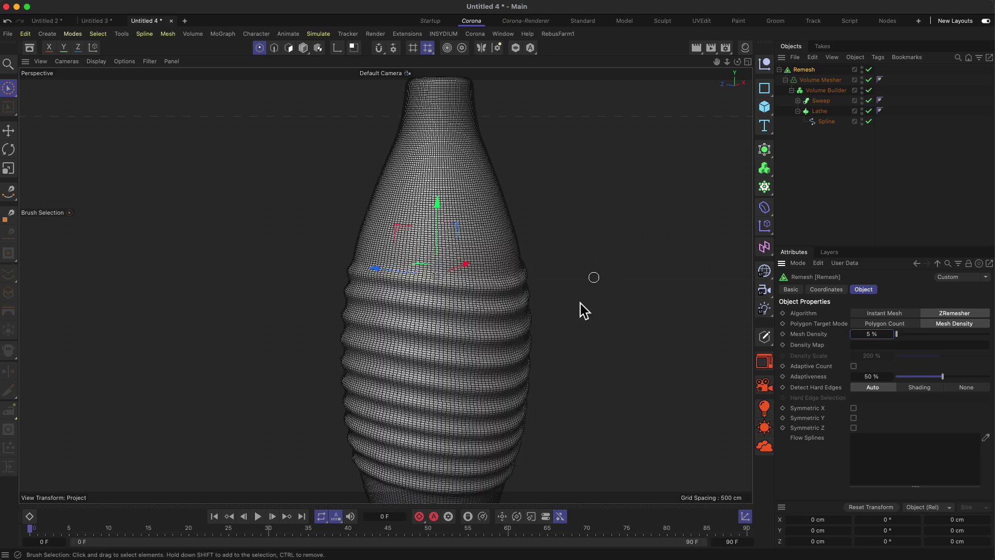
mouse_move(487, 295)
left_mouse_down("alt")
mouse_move(501, 303)
mouse_move(415, 279)
mouse_move(498, 287)
mouse_move(496, 247)
mouse_move(542, 280)
mouse_move(502, 386)
mouse_move(449, 337)
mouse_move(500, 291)
mouse_move(520, 328)
mouse_move(409, 379)
mouse_move(448, 354)
mouse_move(413, 348)
left_mouse_up("alt")
- Switch the viewport to shading without mesh lines and examine the remeshed bottle's surface smoothness
left_click(96, 61)
left_click(106, 79)
left_click_drag(373, 291, 340, 314, "alt")
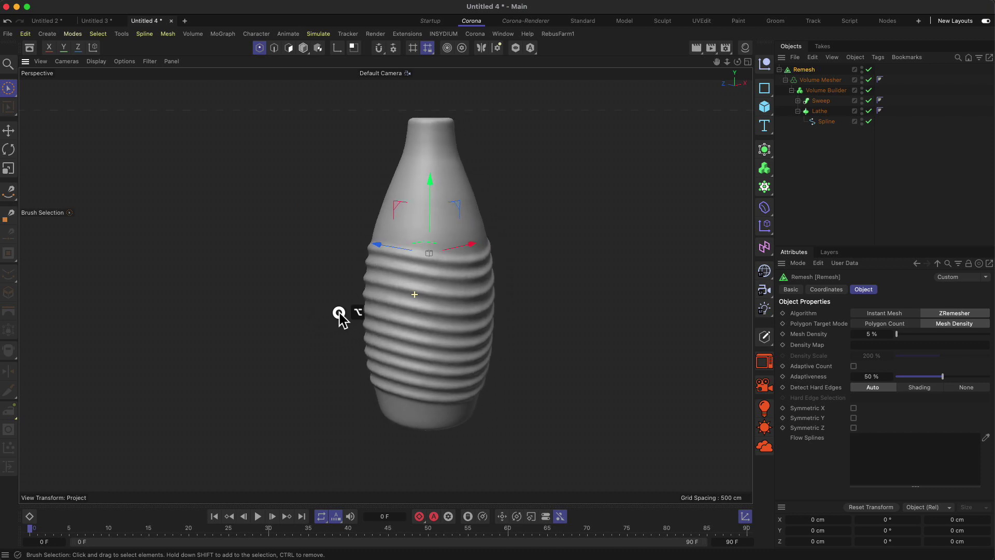
key("1")
left_click_drag(464, 227, 427, 231)
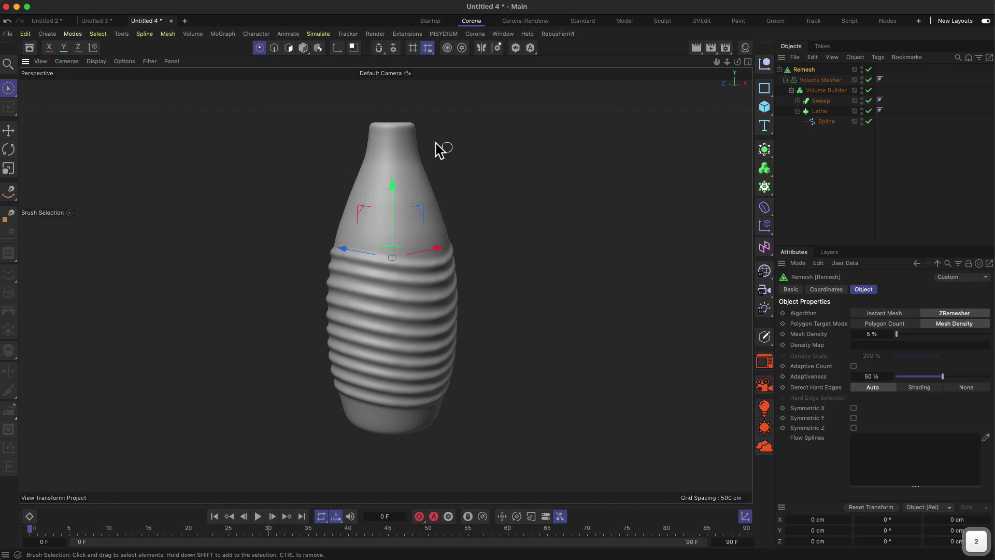
- Turn the mesh lines back on in the viewport and examine the topology around the bottle's rings
left_click(99, 62)
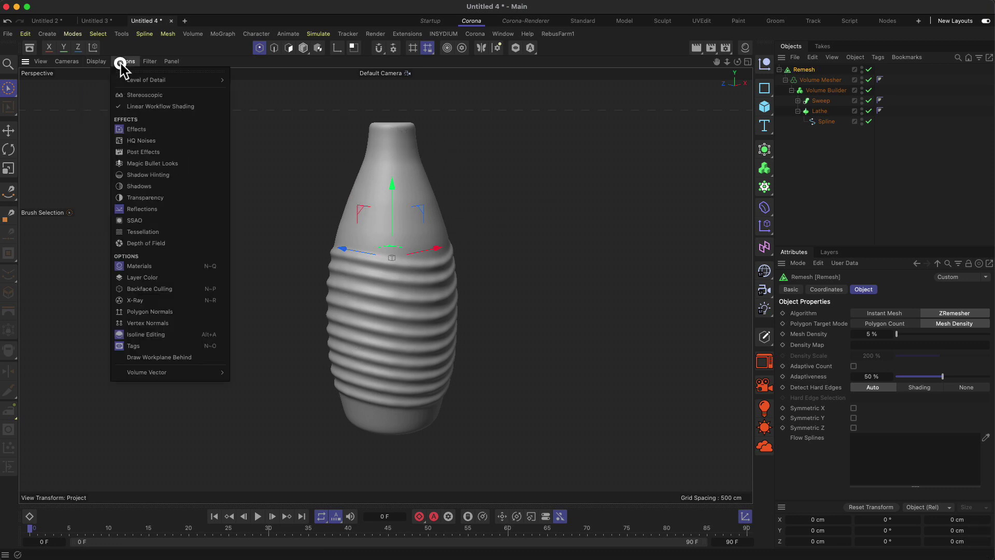
left_click(106, 102)
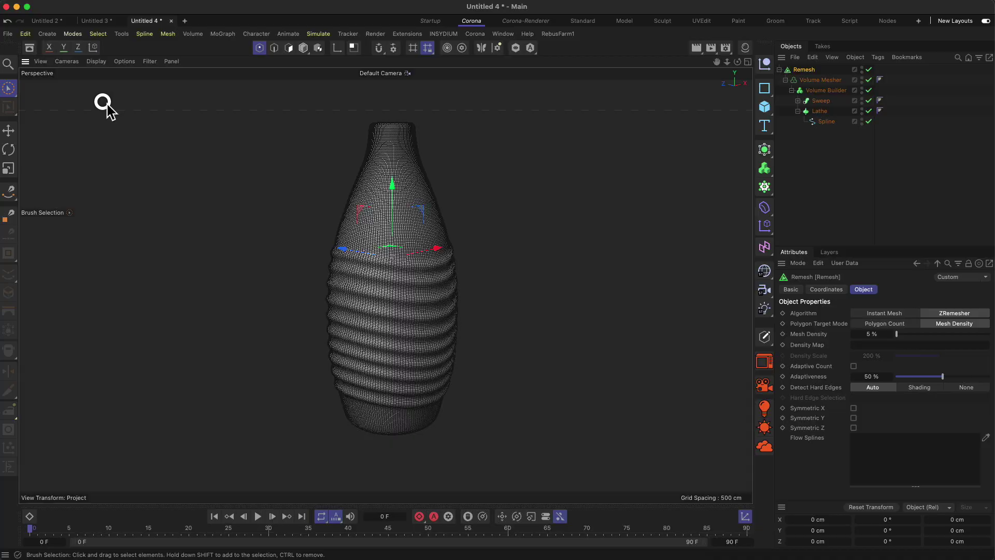
left_click_drag(400, 259, 415, 213)
left_click_drag(423, 294, 374, 303)
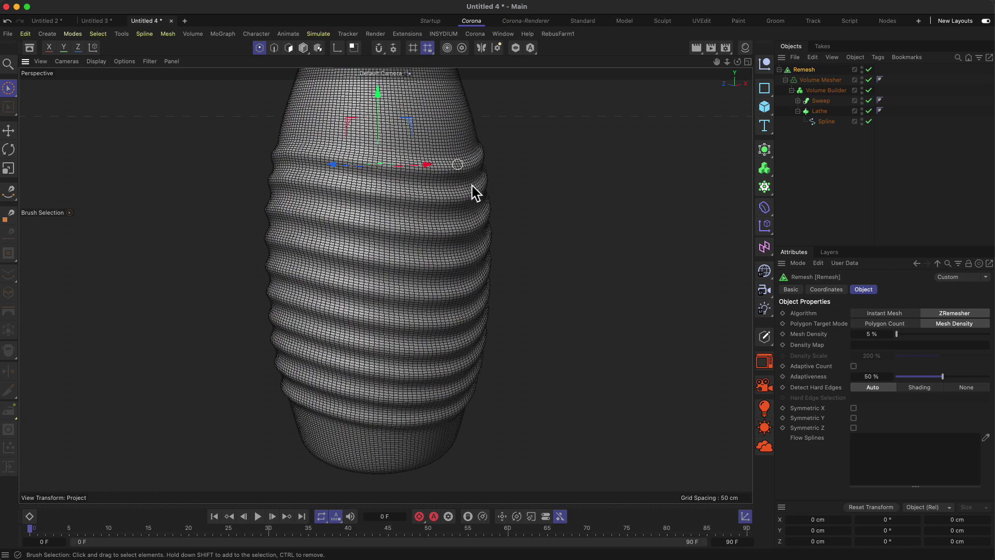